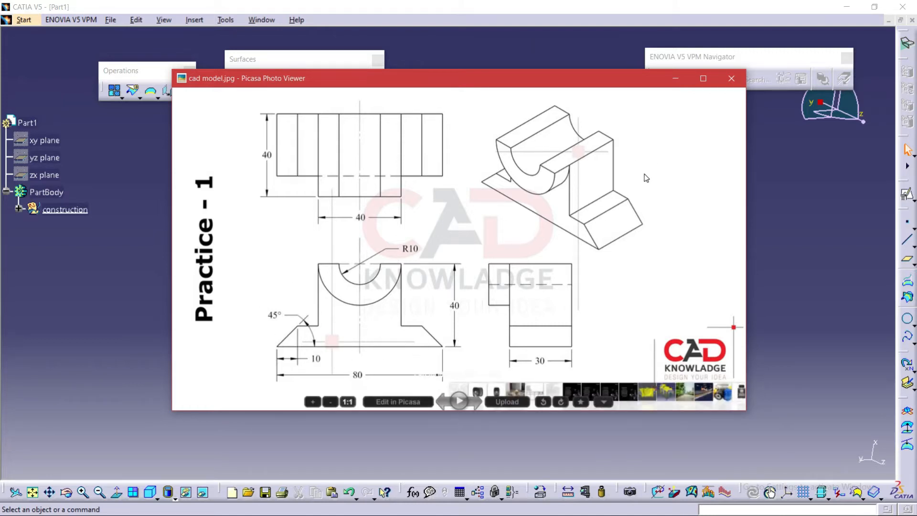
Minimize the reference drawing and start a positioned sketch on the XY plane of the construction axis system.
left_click(676, 79)
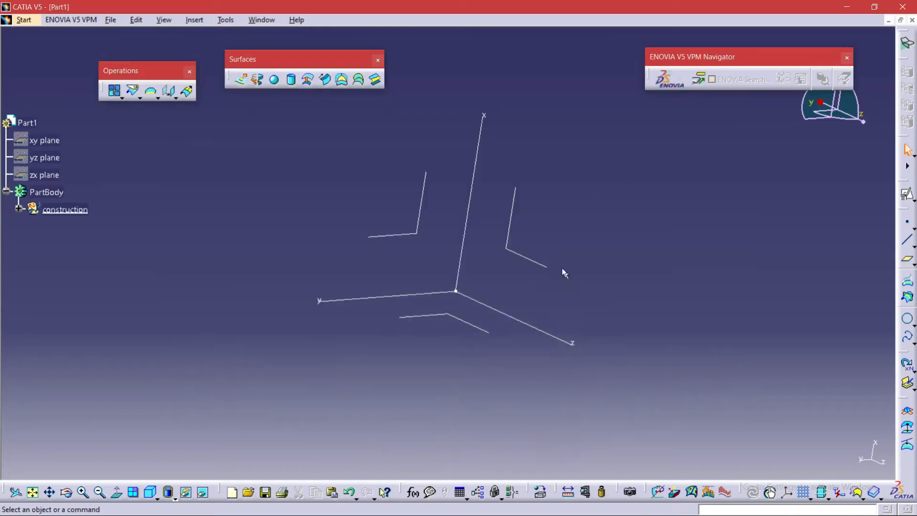
left_click(524, 258)
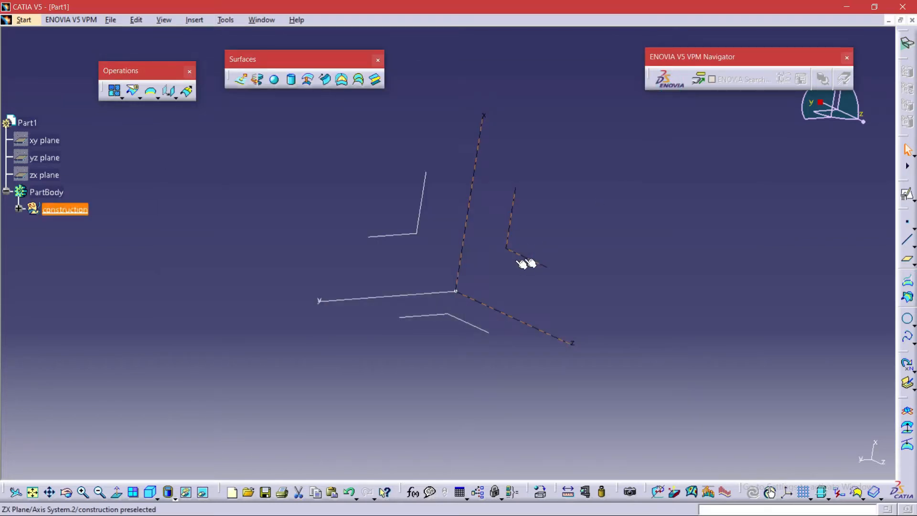
left_click(444, 318)
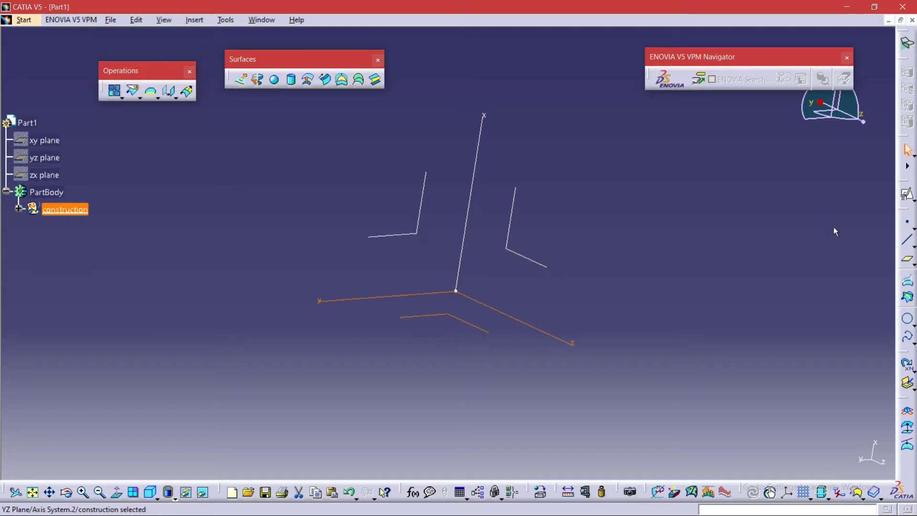
left_click(527, 258)
left_click(417, 233)
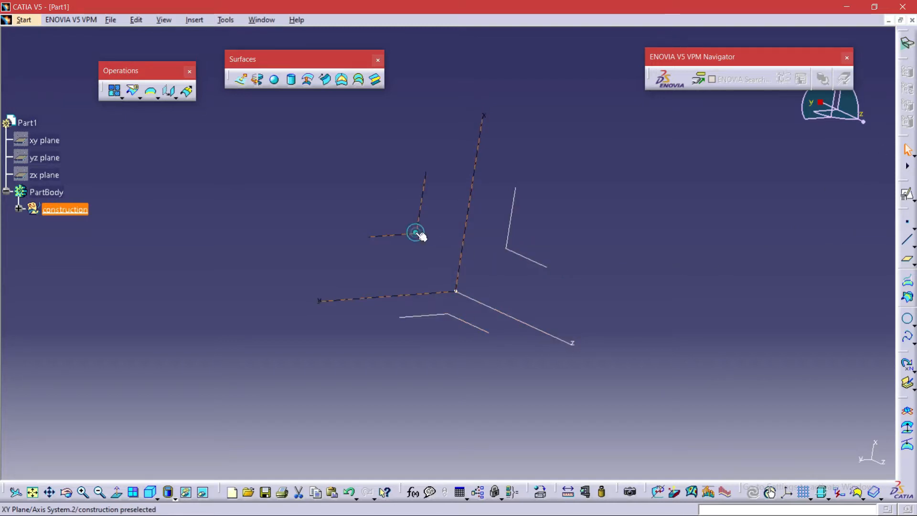
left_click(907, 195)
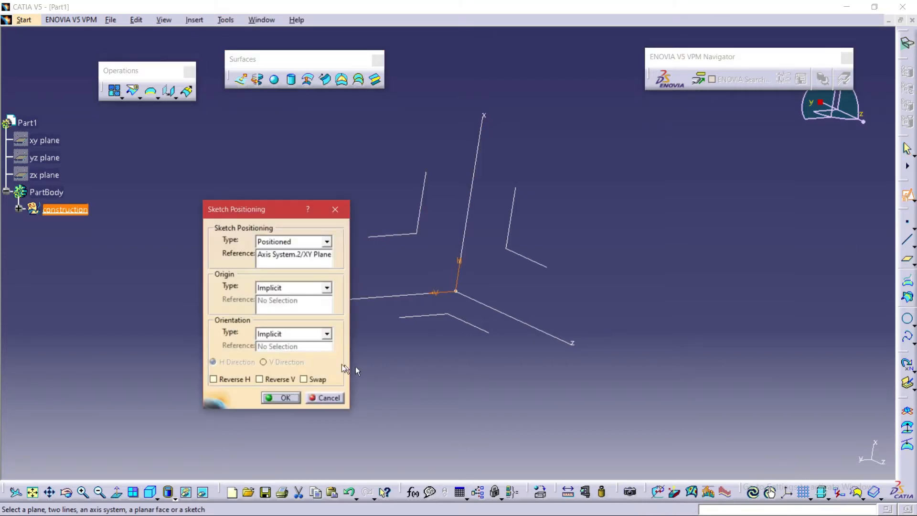
left_click(272, 398)
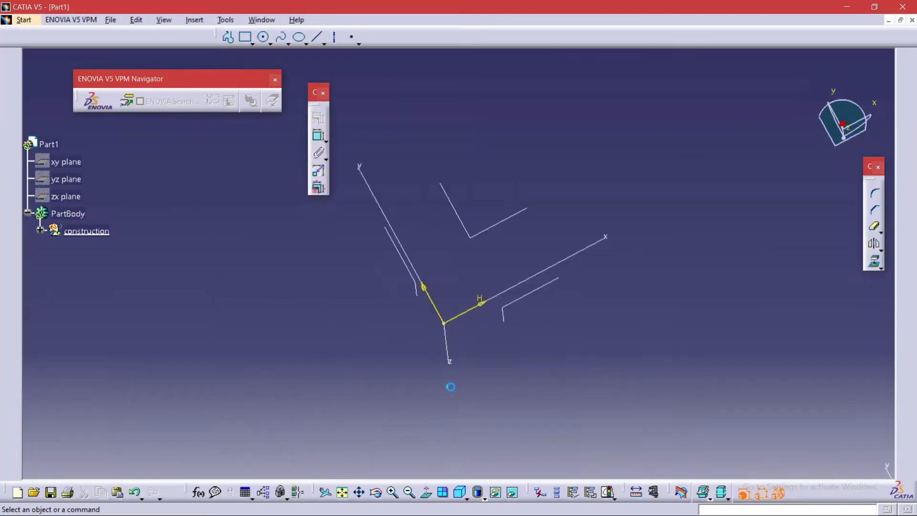
Sketch a wide, flat centered rectangle about 82 mm wide with its center at the sketch origin.
mouse_move(640, 213)
middle_mouse_down()
mouse_move(629, 264)
mouse_move(647, 258)
mouse_move(654, 308)
mouse_move(671, 268)
middle_mouse_up()
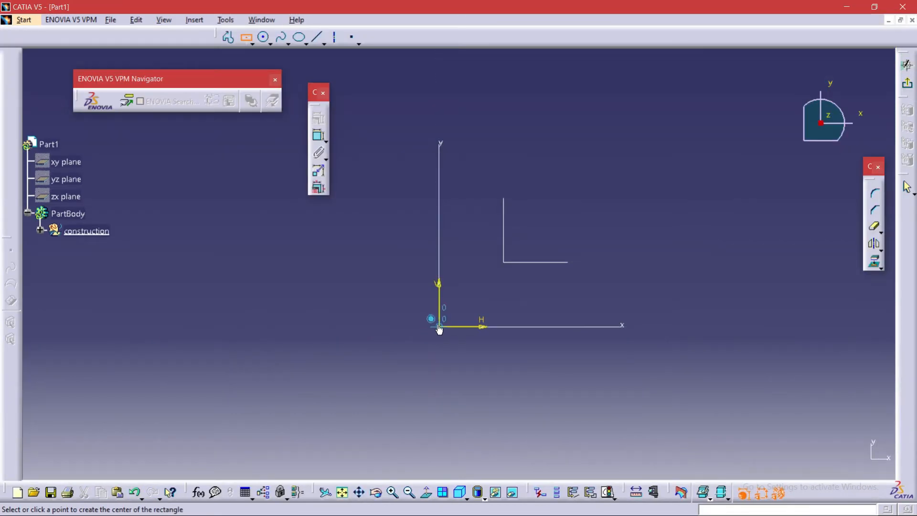
left_click(439, 327)
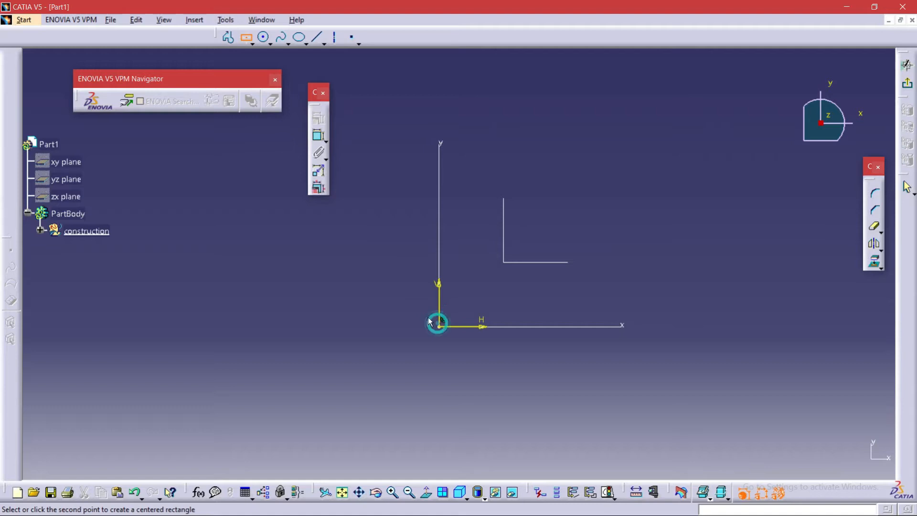
left_click(275, 299)
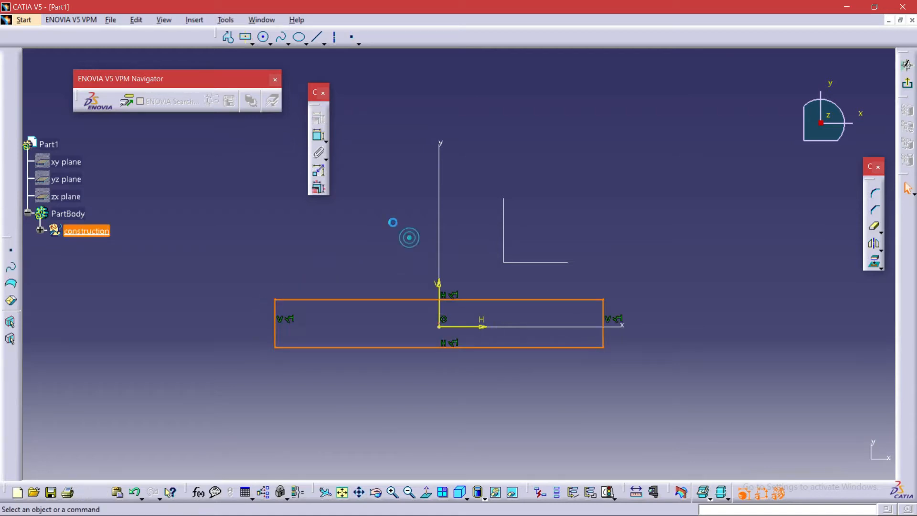
left_click(409, 238)
Dimension the centered rectangle, setting its width to 80 mm and its height to 10 mm.
left_click(320, 138)
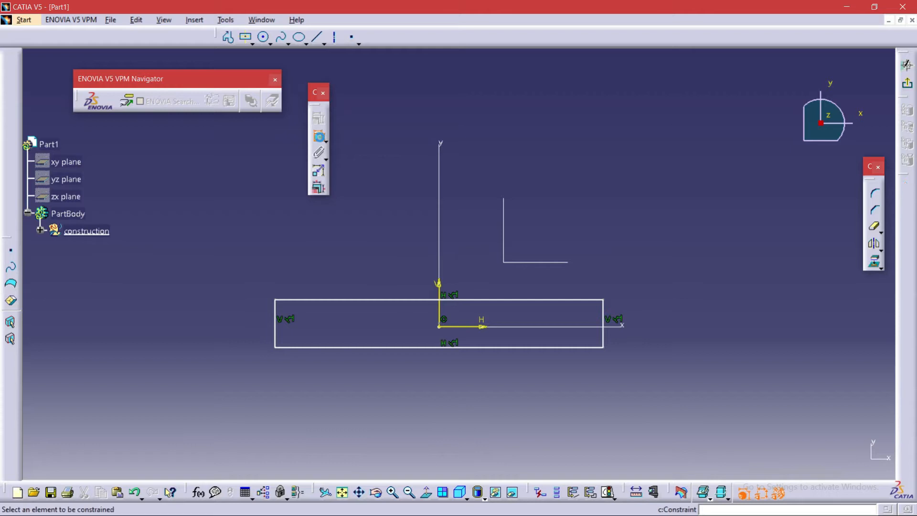
left_click(429, 348)
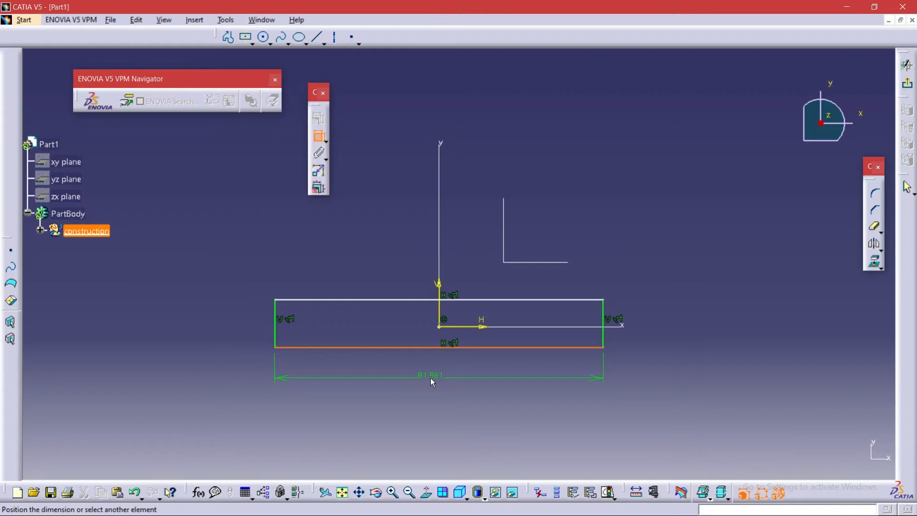
double_click(431, 377)
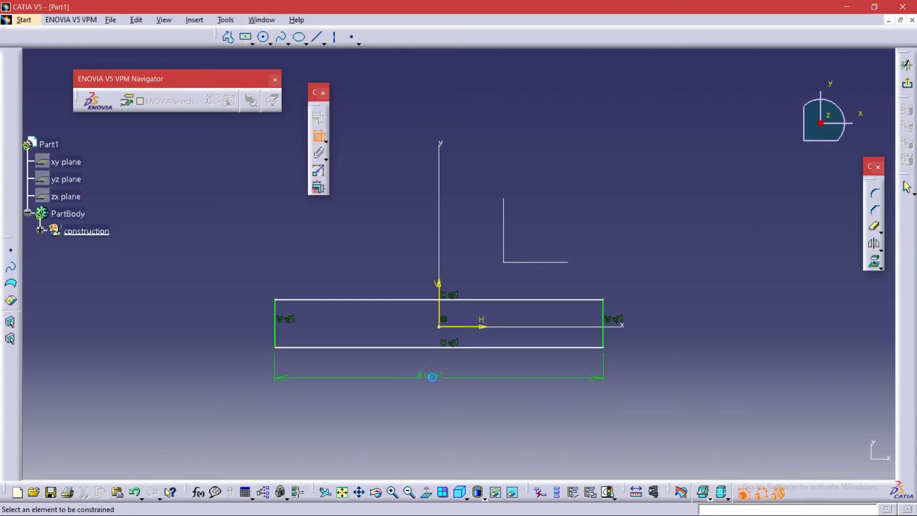
type("80mm")
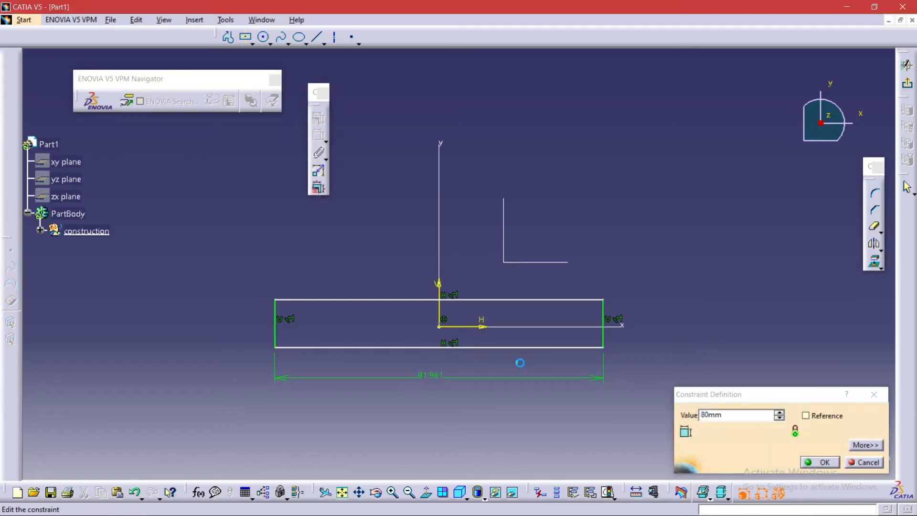
key("Return")
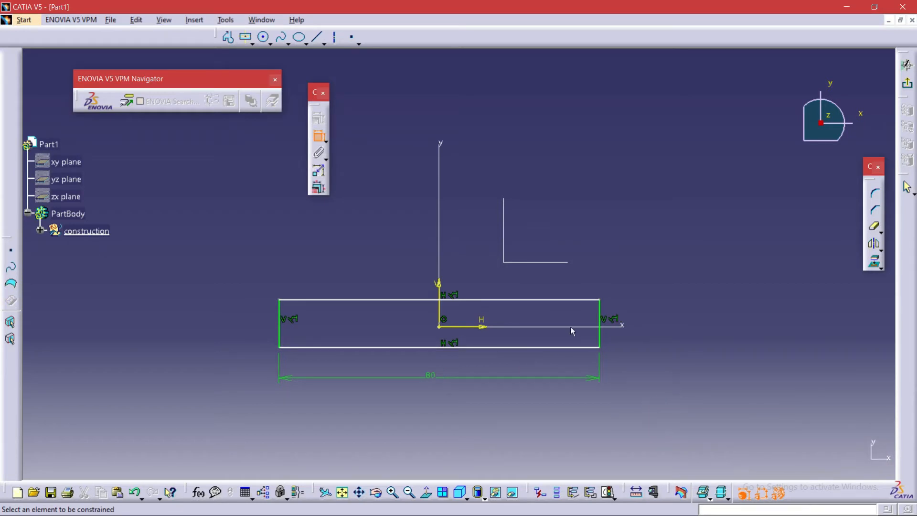
left_click(600, 319)
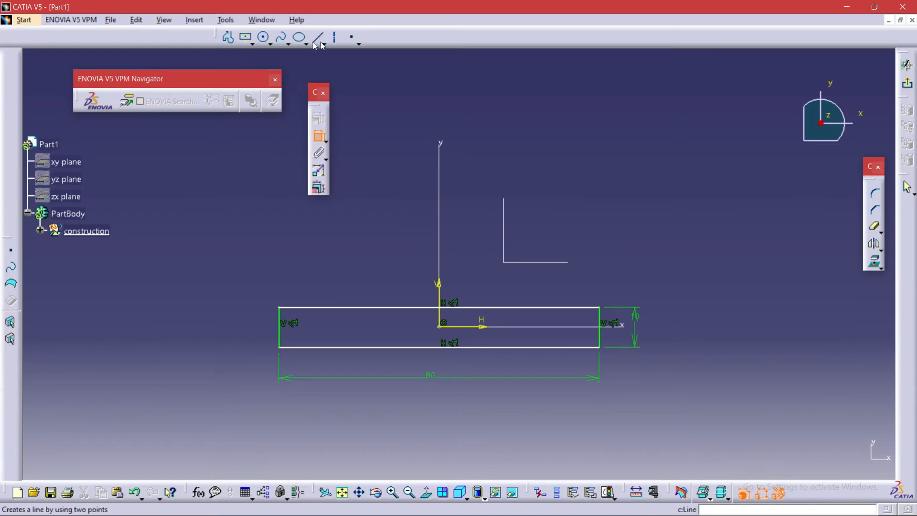
Draw a slanted line about 22 mm long from the rectangle's lower-left corner up past its top edge.
left_click(228, 37)
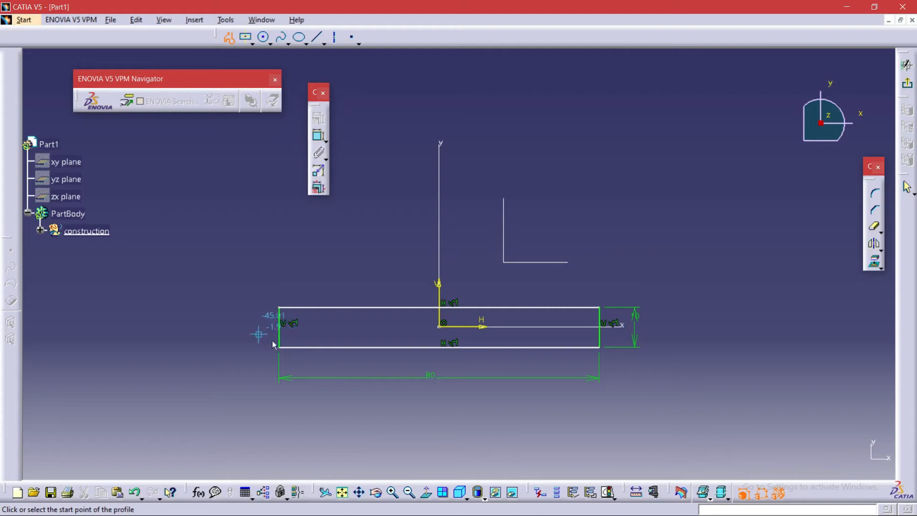
left_click(279, 347)
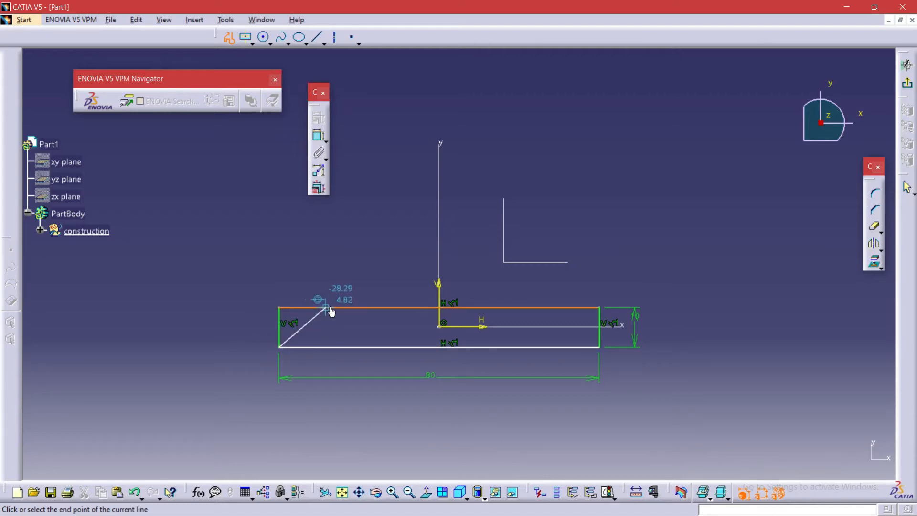
left_click(337, 282)
key("Escape")
Constrain the angle between the slanted line and the rectangle's bottom edge to 45°.
left_click(318, 136)
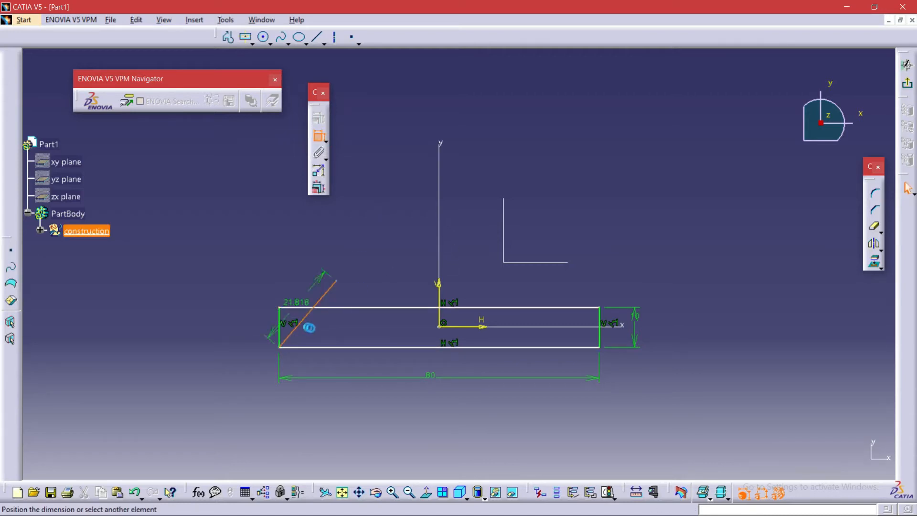
left_click(321, 348)
left_click(331, 322)
double_click(333, 323)
type("45")
key("Return")
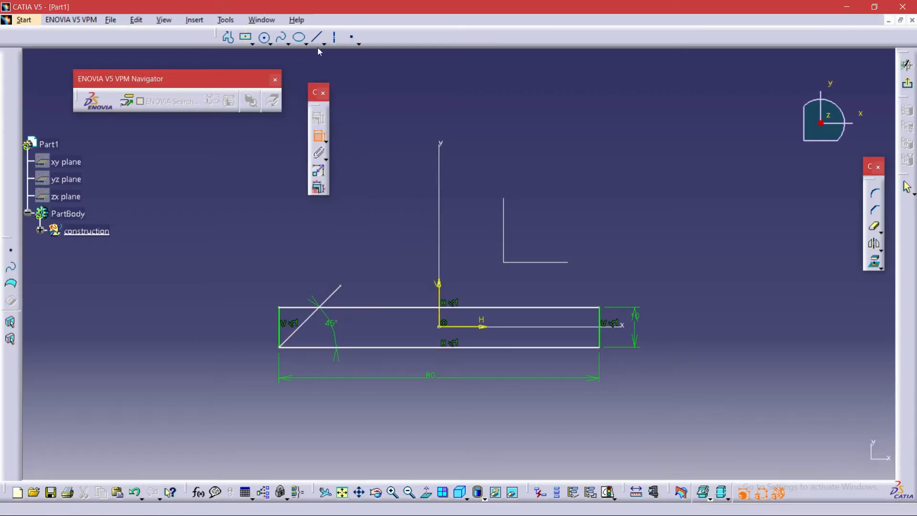
key("Escape")
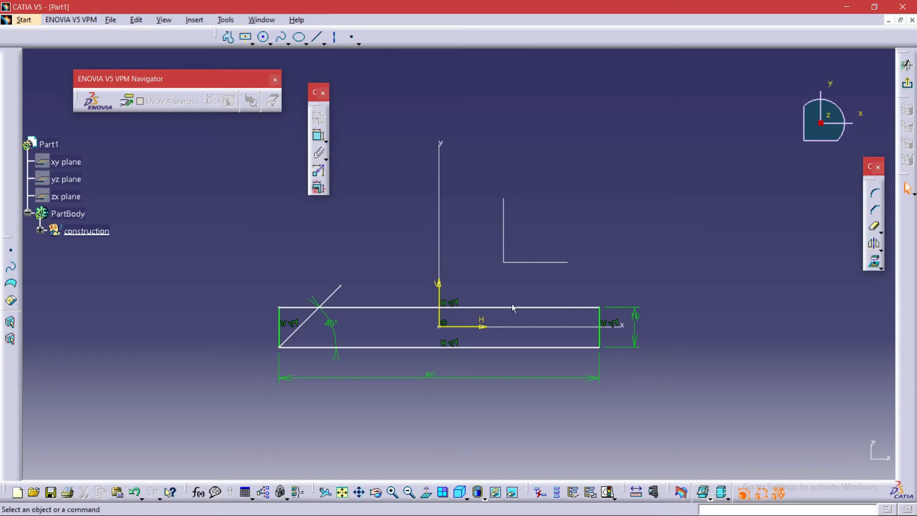
Trim away the rectangle's left edge, the top-left edge piece and the slanted line's excess above the top edge.
left_click(303, 308)
left_click(281, 317)
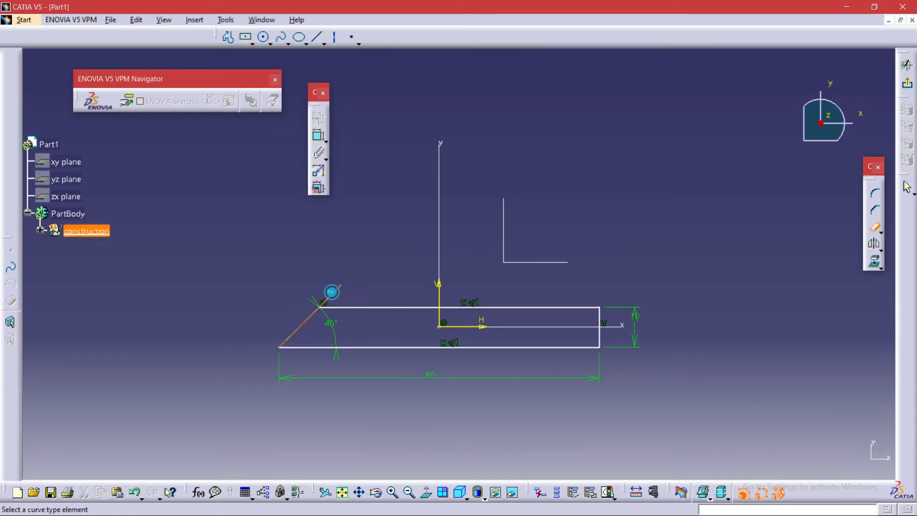
left_click(330, 293)
Draw a second slanted line from the lower-right corner up past the top edge, perpendicular to the left slanted edge.
left_click(228, 40)
left_click(599, 347)
left_click(546, 294)
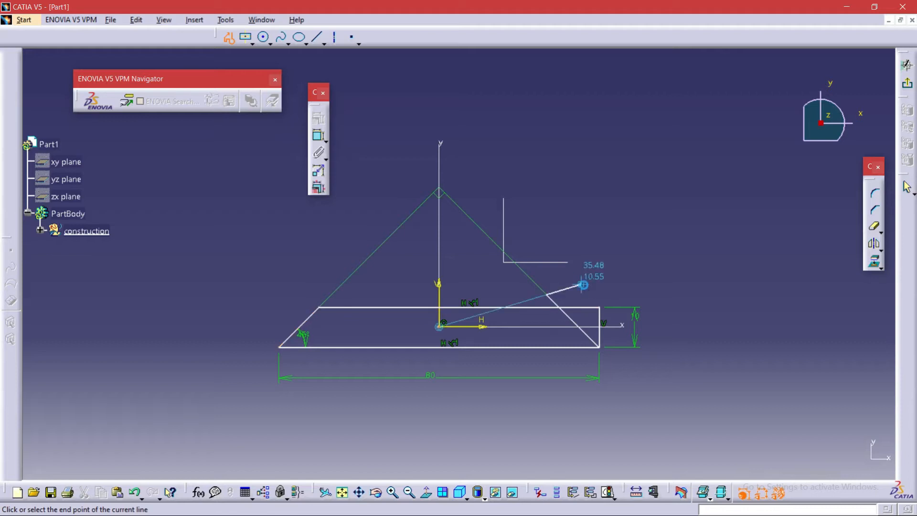
key("Escape")
key("Escape")
Quick-trim the right slanted line's excess, the top-right edge piece and the vertical right edge to leave a trapezoid.
left_click(873, 227)
left_click(552, 300)
left_click(580, 308)
left_click(605, 318)
left_click(478, 301)
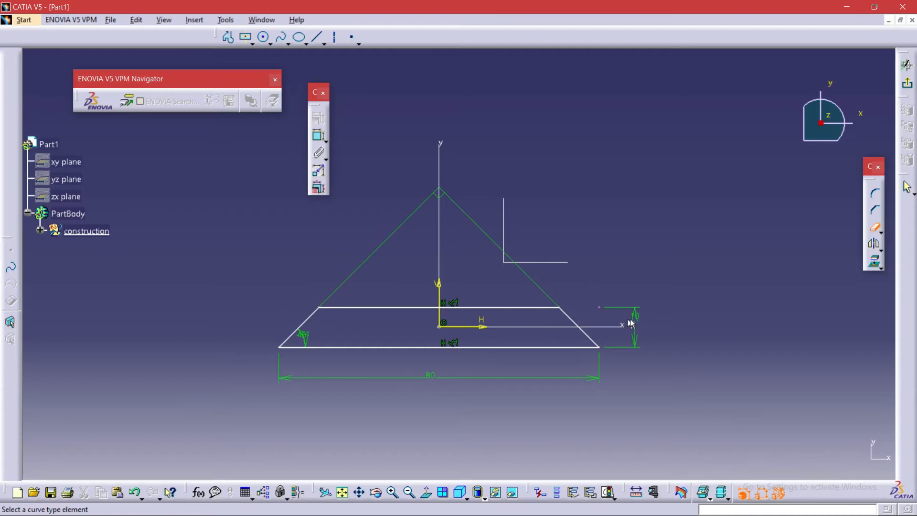
Delete the 10 mm height dimension and the leftover corner point beside the trapezoid's right end.
key("Escape")
left_click(617, 308)
key("Delete")
left_click(599, 307)
key("Delete")
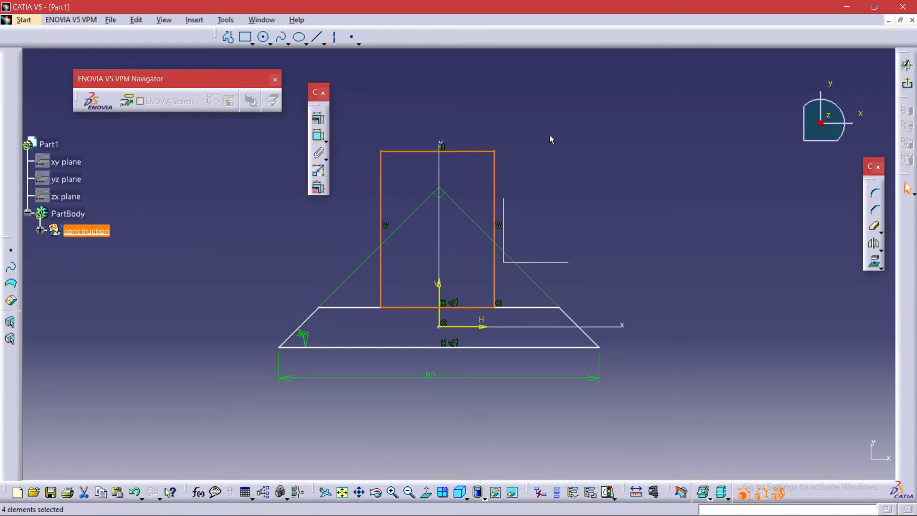
left_click(318, 136)
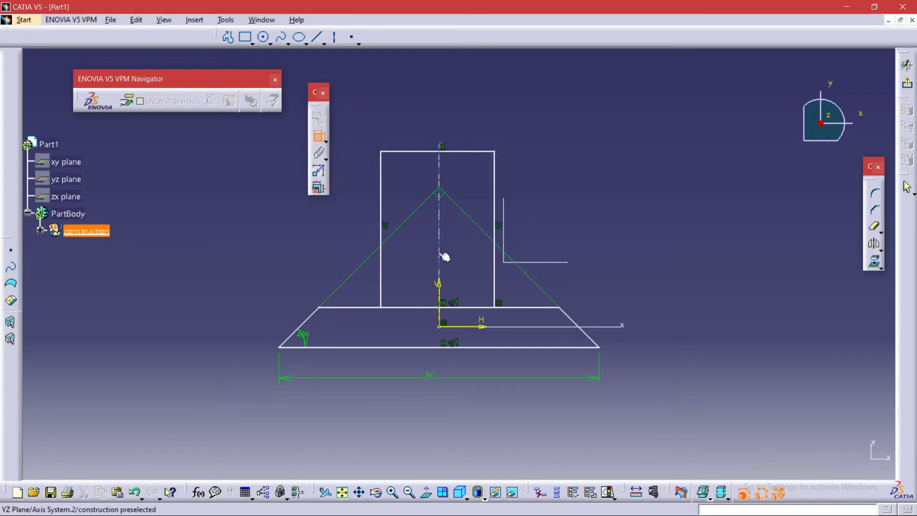
left_click(445, 233)
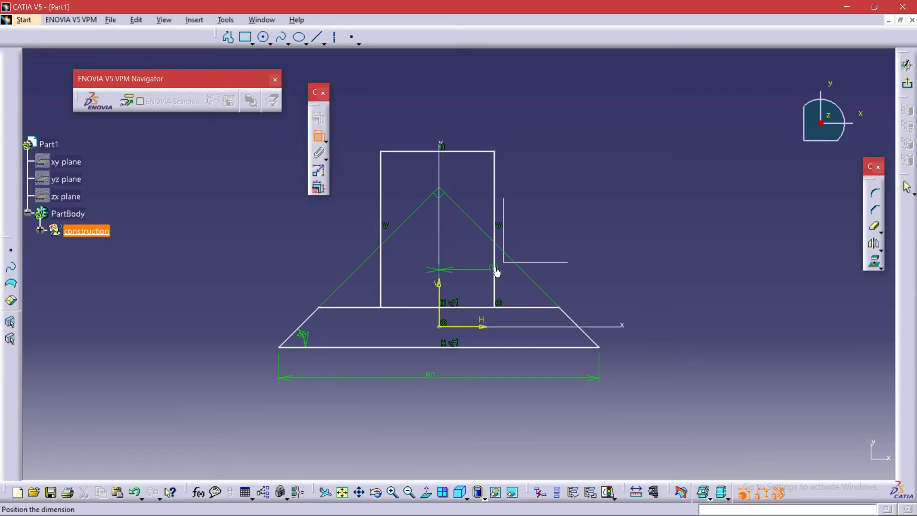
key("Escape")
Dimension the upright rectangle's right edge from the vertical axis and set the distance to 10 mm.
left_click(319, 136)
left_click(439, 243)
left_click(496, 235)
left_click(466, 127)
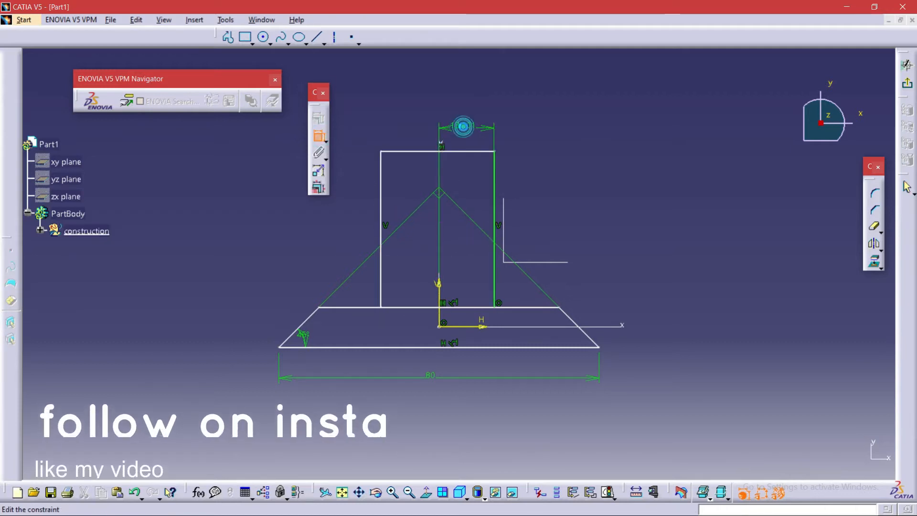
double_click(466, 127)
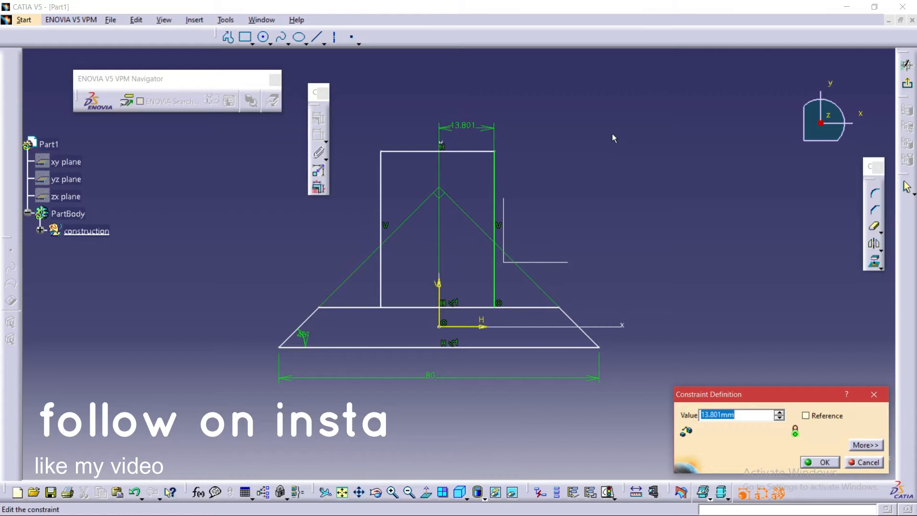
type("2")
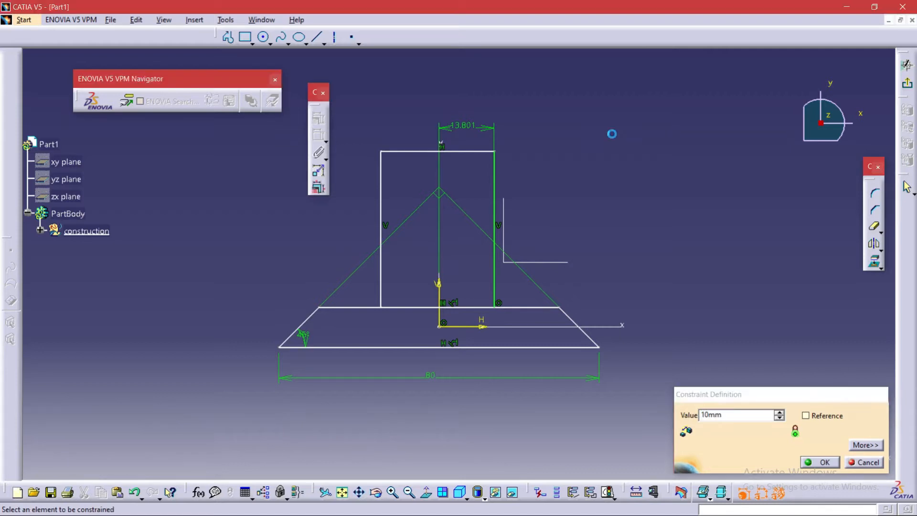
key("Return")
Check the cad model.jpg drawing, then return to the sketch and set the right edge's distance from the vertical axis to 20 mm.
key("alt+Tab")
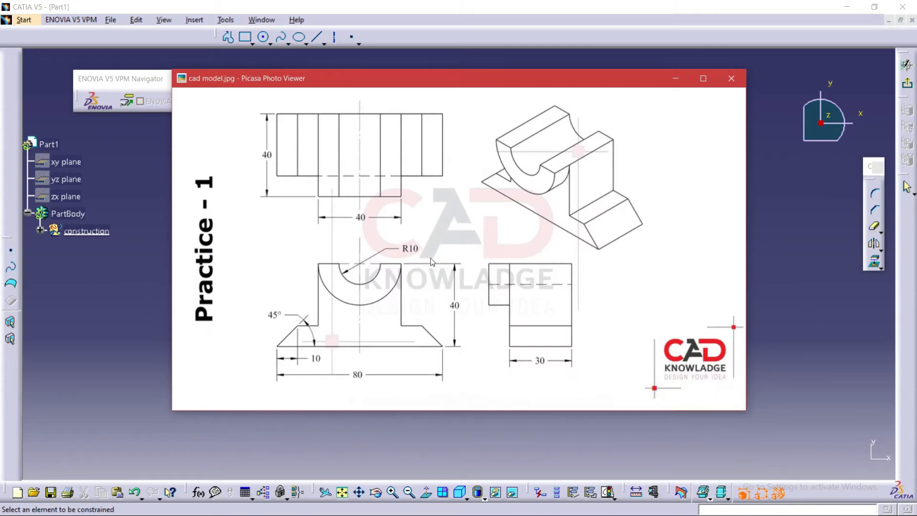
key("alt+Tab")
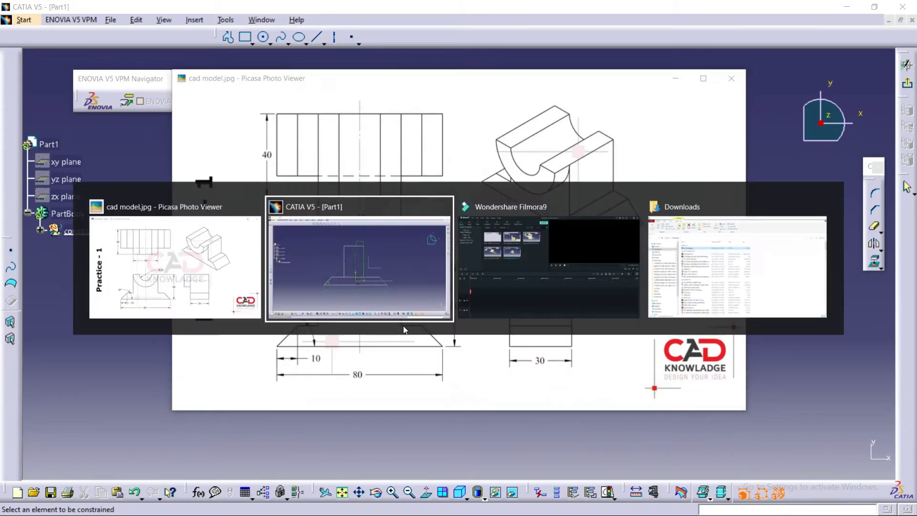
double_click(454, 126)
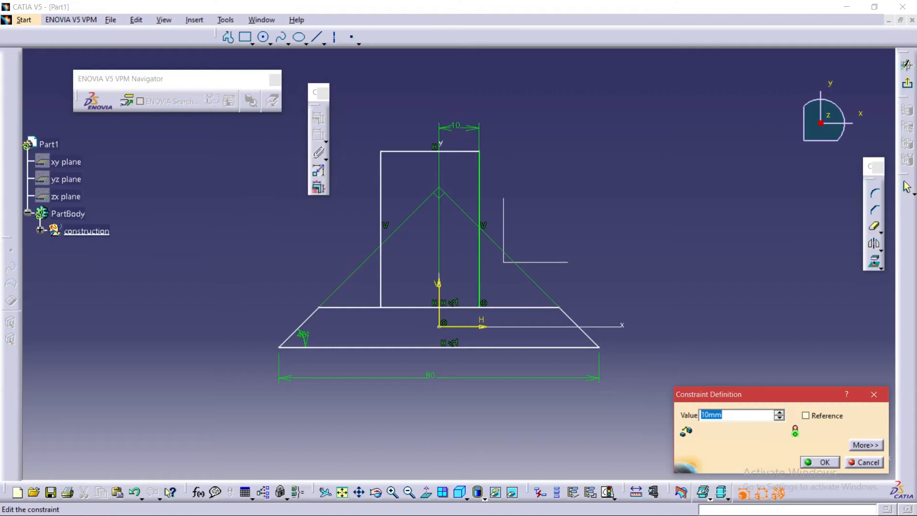
type("20")
key("Return")
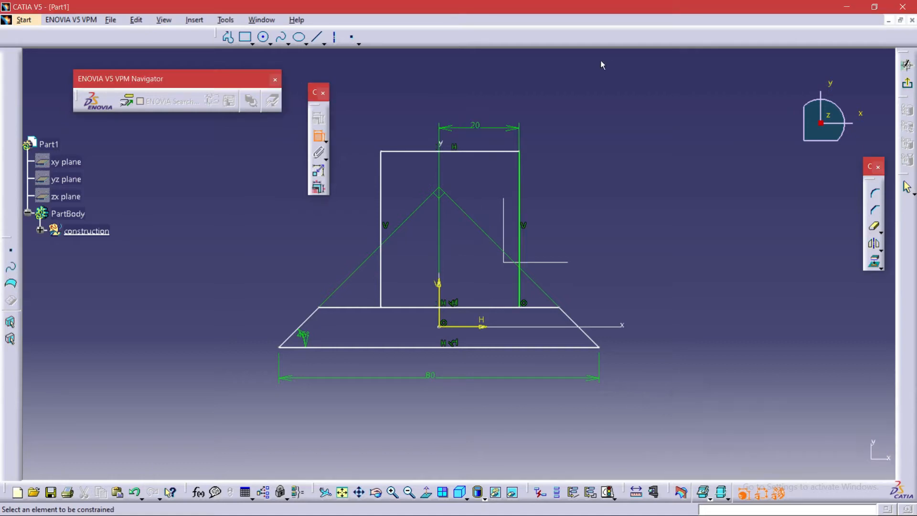
Dimension the upright rectangle's width between its two vertical edges and set it to 40 mm.
left_click(519, 196)
left_click(381, 198)
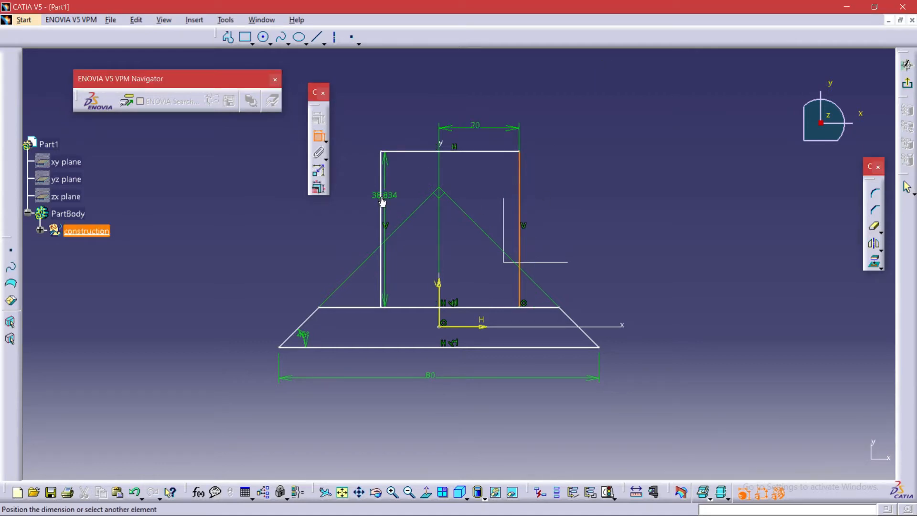
left_click(403, 101)
double_click(399, 100)
type("40")
key("Return")
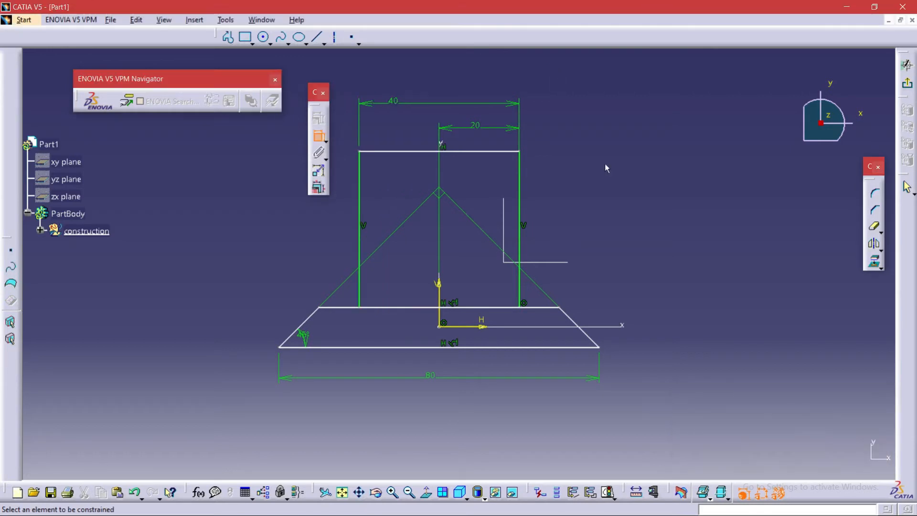
Dimension the profile's overall height at 40 mm per the cad model.jpg drawing, then trim the trapezoid's upper edge between the two uprights.
left_click(473, 152)
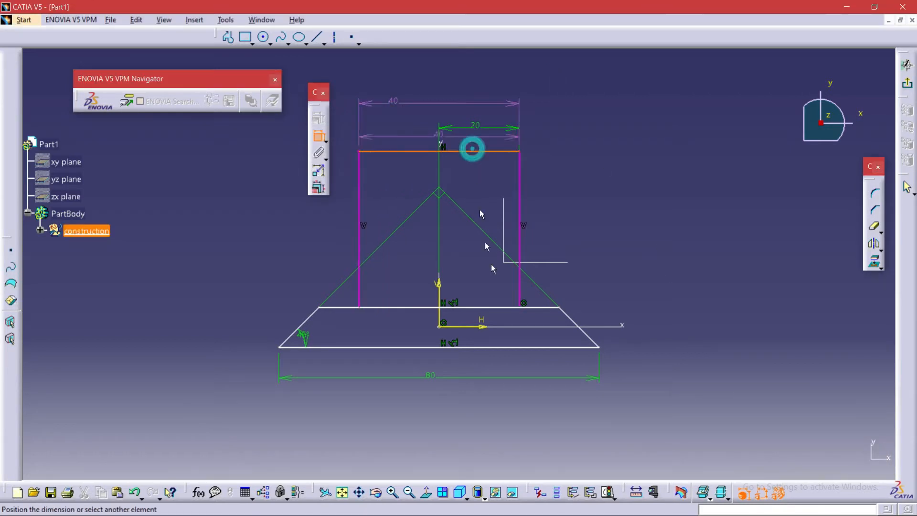
left_click(484, 349)
left_click(632, 258)
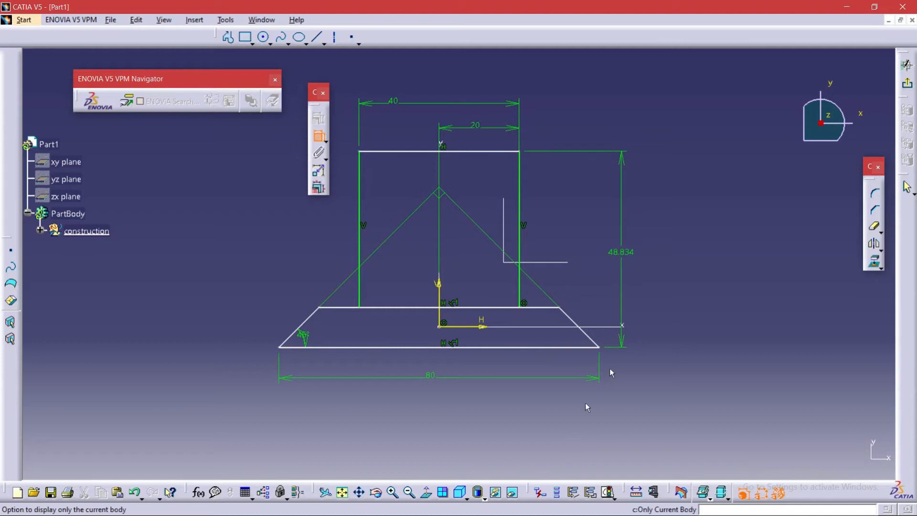
key("alt+Tab")
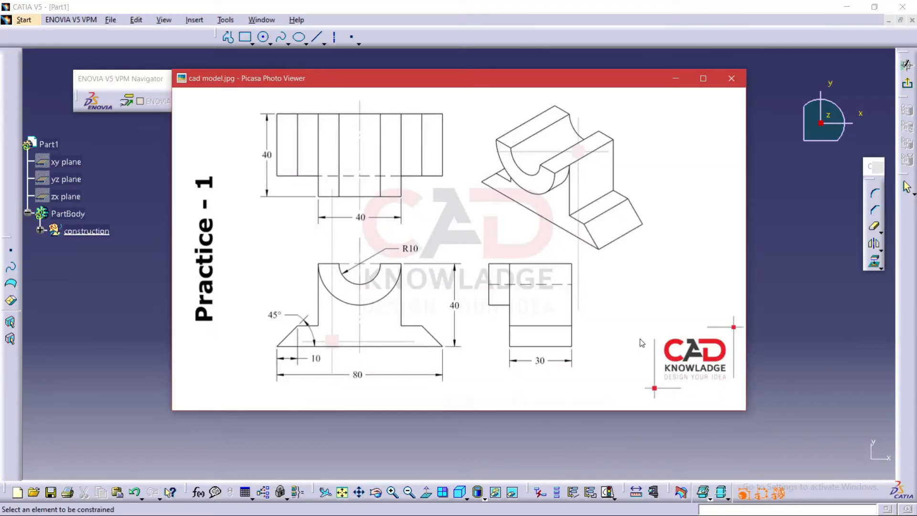
key("alt+Tab")
double_click(623, 258)
type("4")
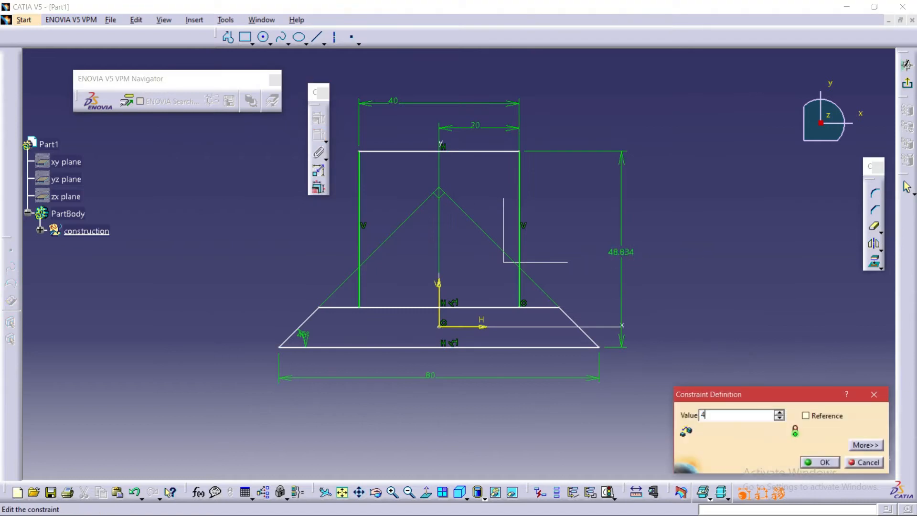
type("0")
key("Return")
left_click(874, 226)
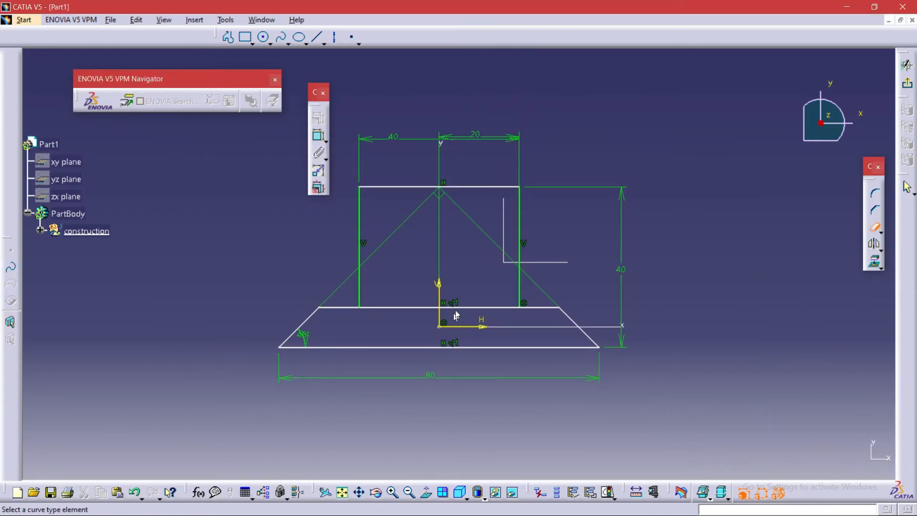
left_click(467, 307)
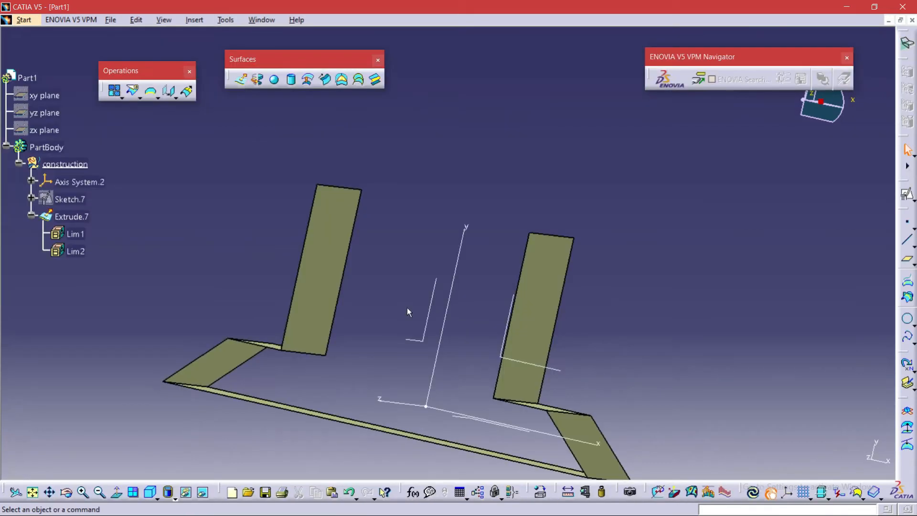
Open a positioned sketch on the XY plane of Axis System.2 with implicit origin and orientation.
mouse_move(416, 287)
middle_mouse_down()
mouse_move(424, 252)
mouse_move(516, 272)
mouse_move(412, 289)
middle_mouse_up()
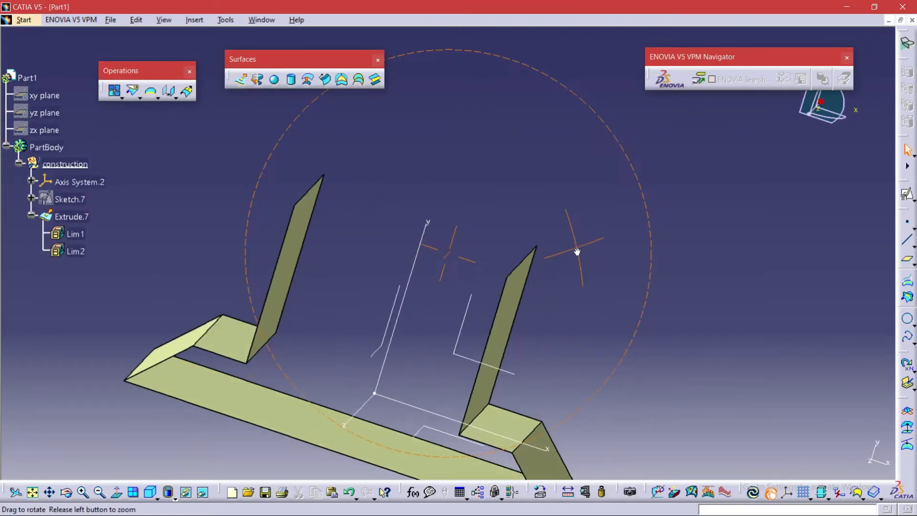
middle_click_drag(580, 250, 499, 318)
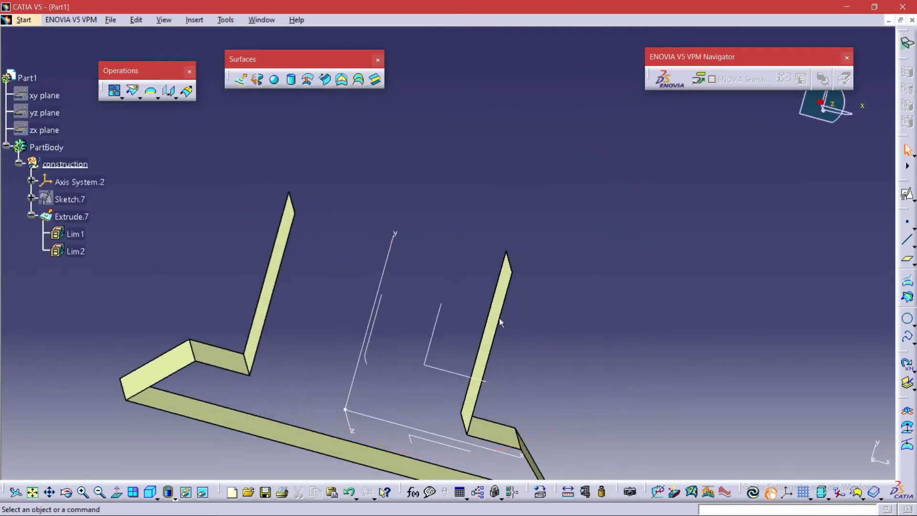
left_click(438, 345)
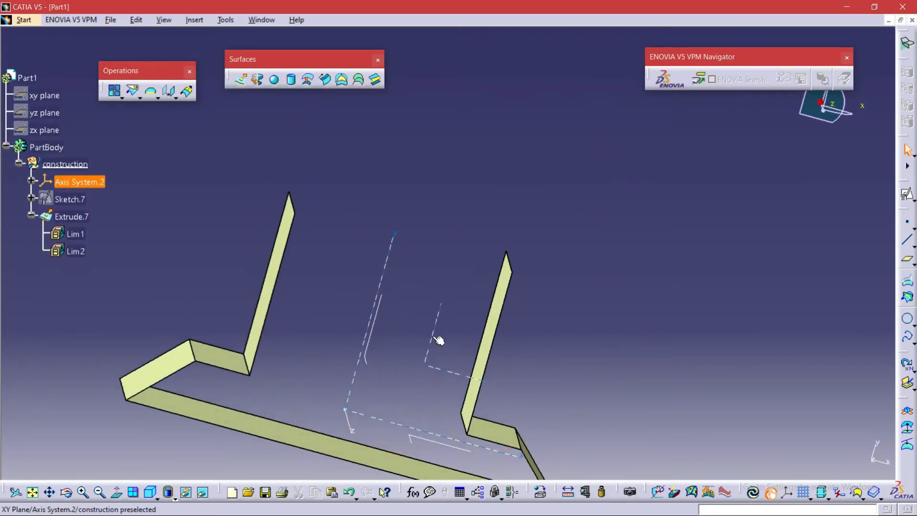
left_click(909, 196)
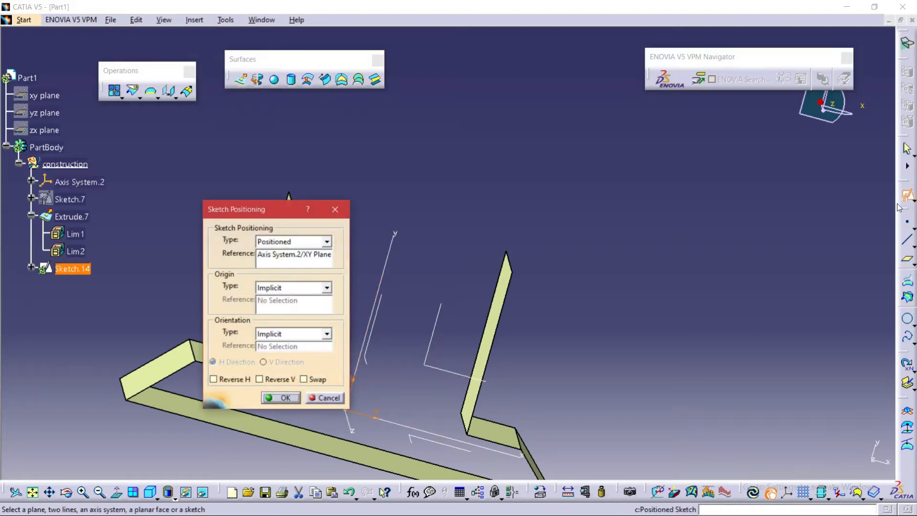
left_click(280, 397)
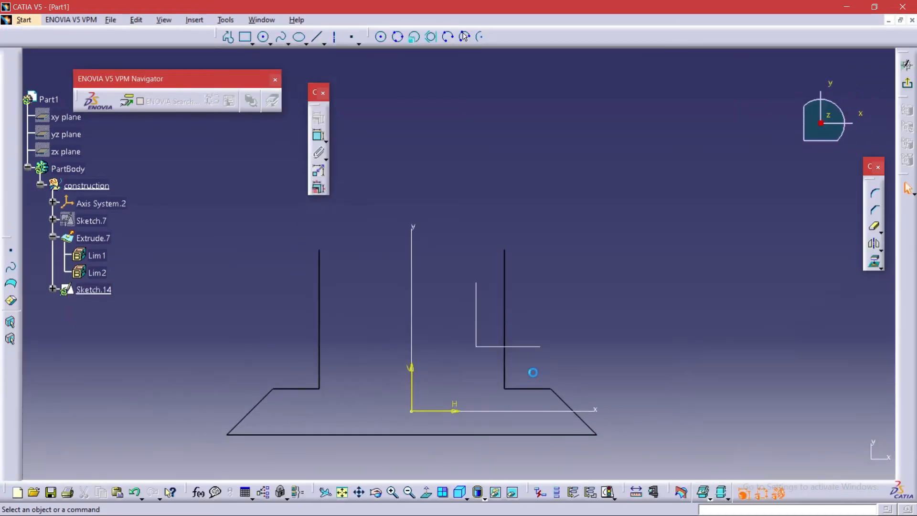
Draw a circle centred between the upper ends of the two uprights and set its radius to 20 mm.
middle_click_drag(583, 323, 639, 327)
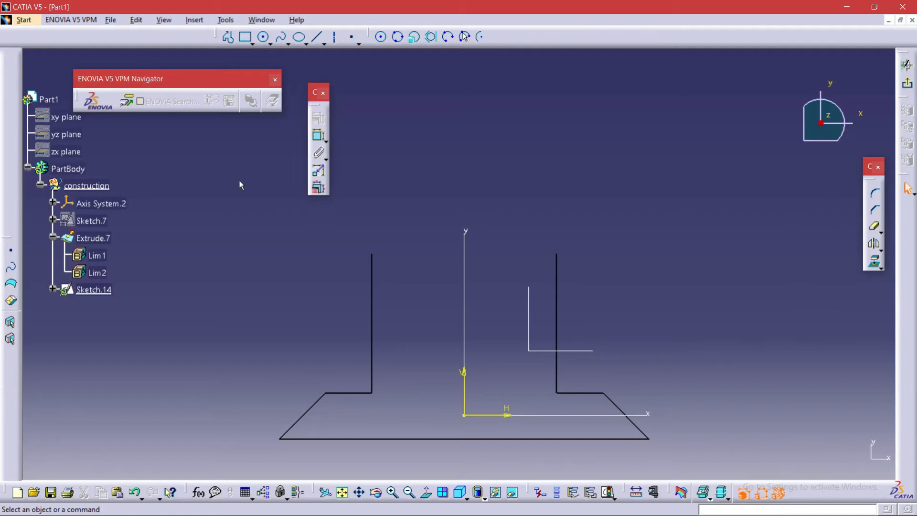
left_click(382, 42)
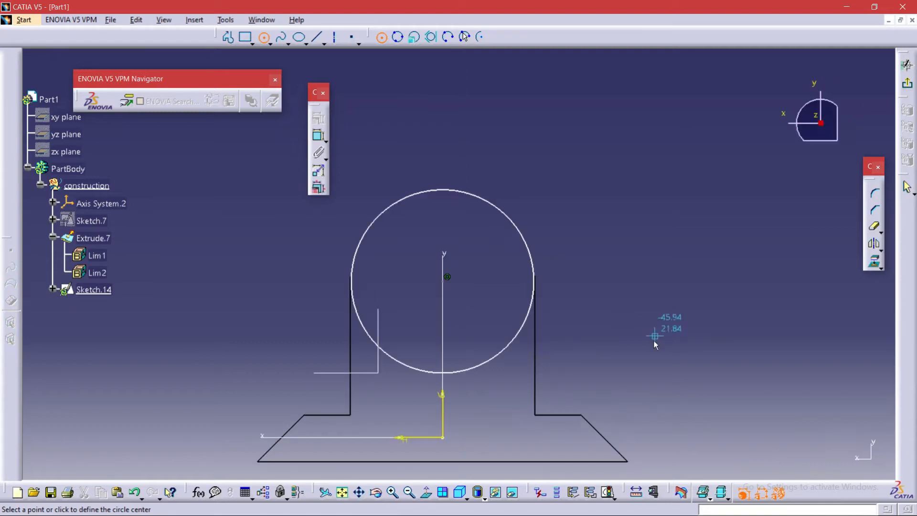
left_click(319, 136)
left_click(491, 206)
left_click(565, 188)
double_click(554, 186)
type("20")
key("Return")
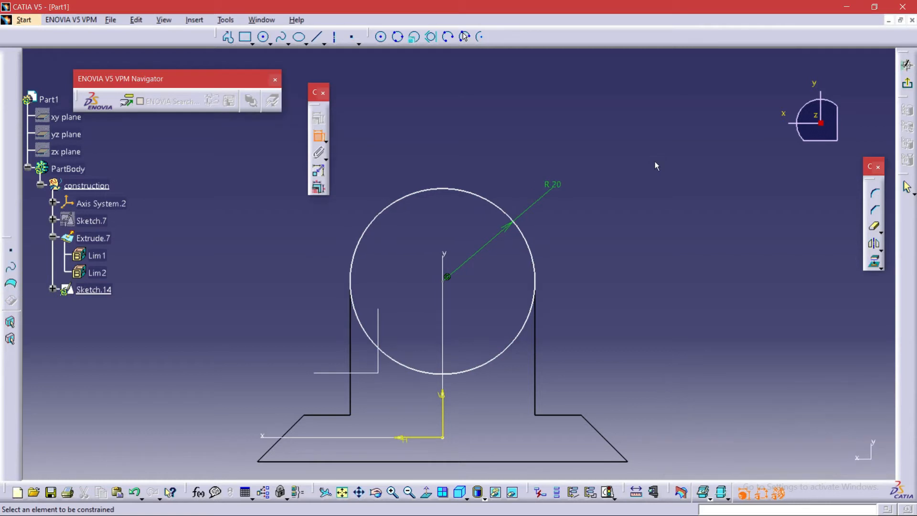
key("Escape")
Constrain the circle's centre to be coincident with the axis system's Y axis.
left_click(444, 289)
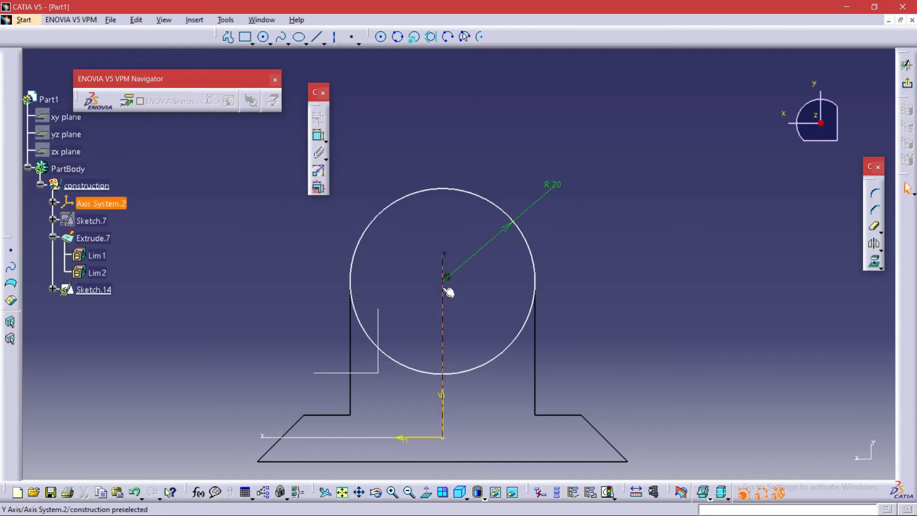
left_click(447, 277, "ctrl")
left_click(319, 119)
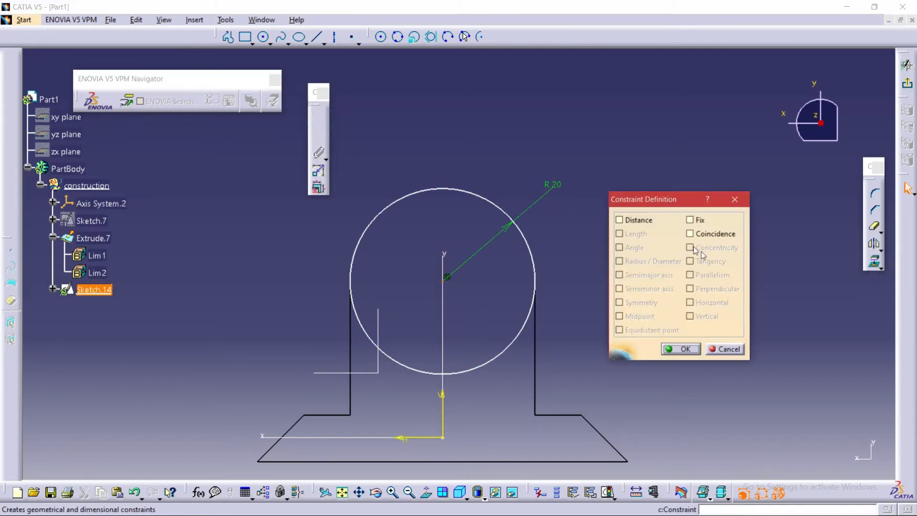
left_click(691, 232)
left_click(682, 349)
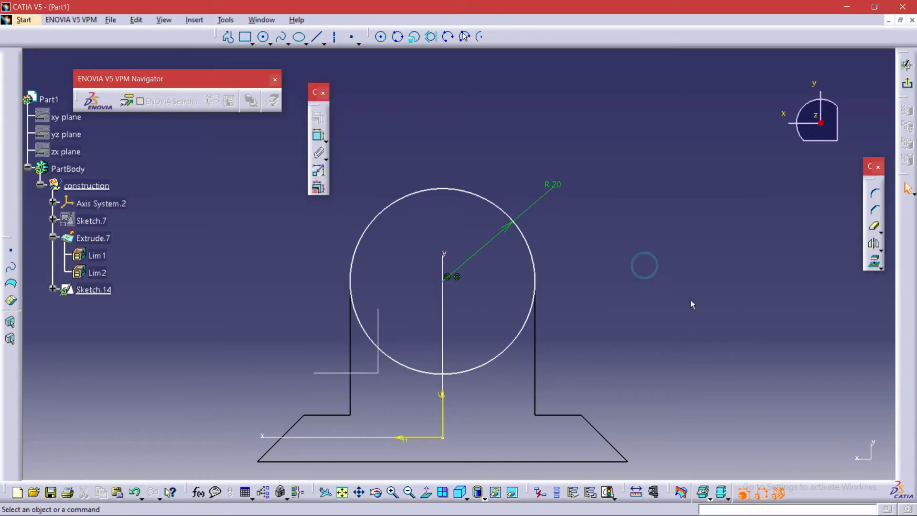
Dimension the circle's centre from the base's lower edge and set the distance to 40 mm.
left_click(319, 135)
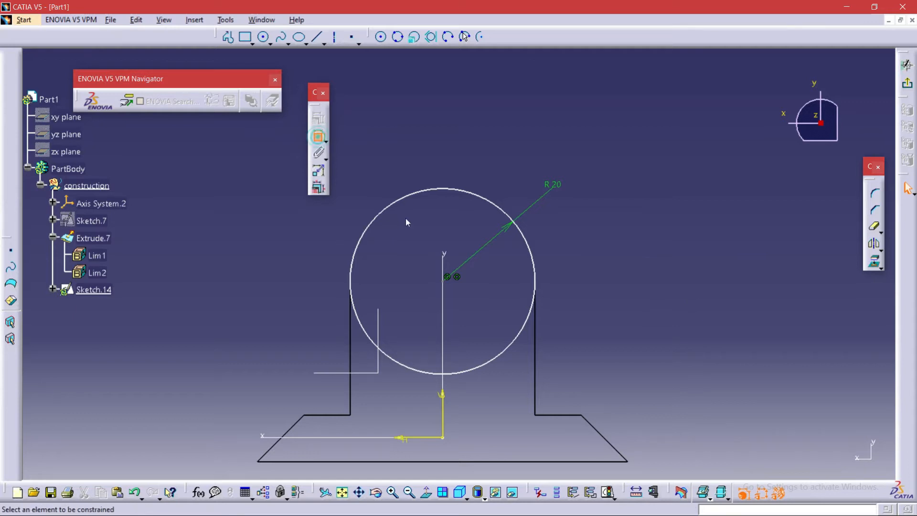
left_click(442, 281)
left_click(500, 462)
left_click(647, 364)
double_click(652, 366)
type("40mm")
key("Return")
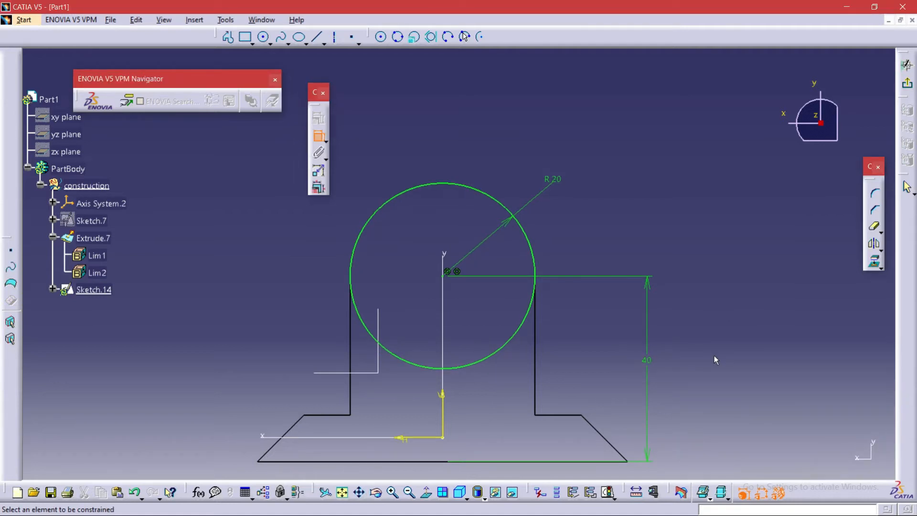
Draw a horizontal line across the circle's full diameter, joining the tops of the two uprights.
left_click(229, 38)
left_click(348, 276)
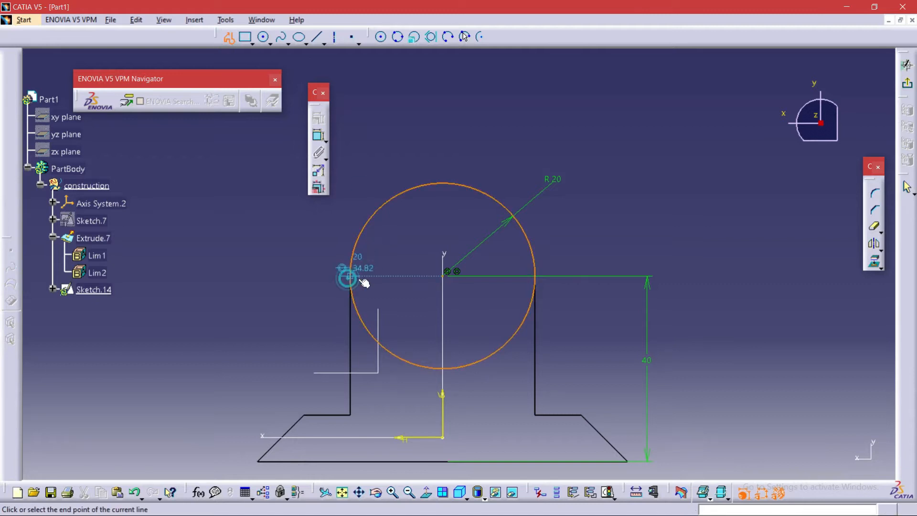
left_click(535, 275)
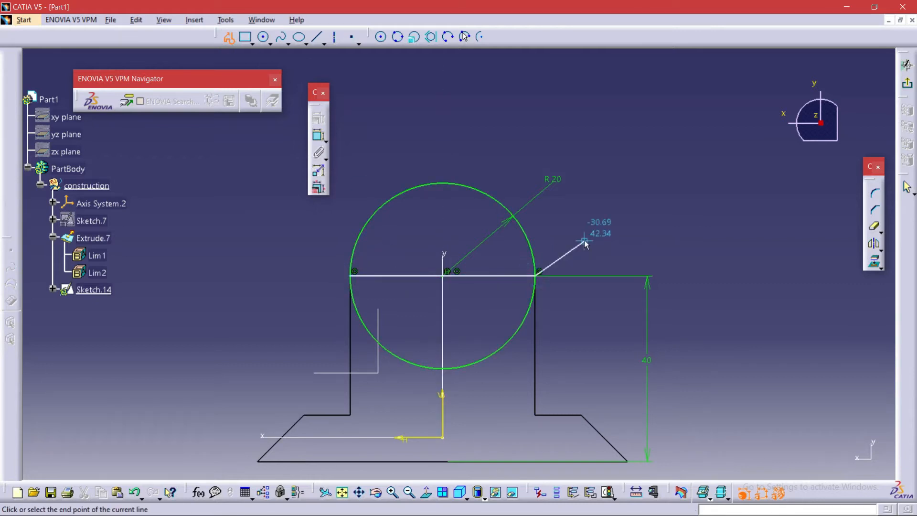
key("Escape")
Draw a smaller circle concentric with the R20 circle and set its radius to 10 mm.
mouse_move(642, 289)
middle_mouse_down()
mouse_move(622, 315)
mouse_move(565, 347)
middle_mouse_up()
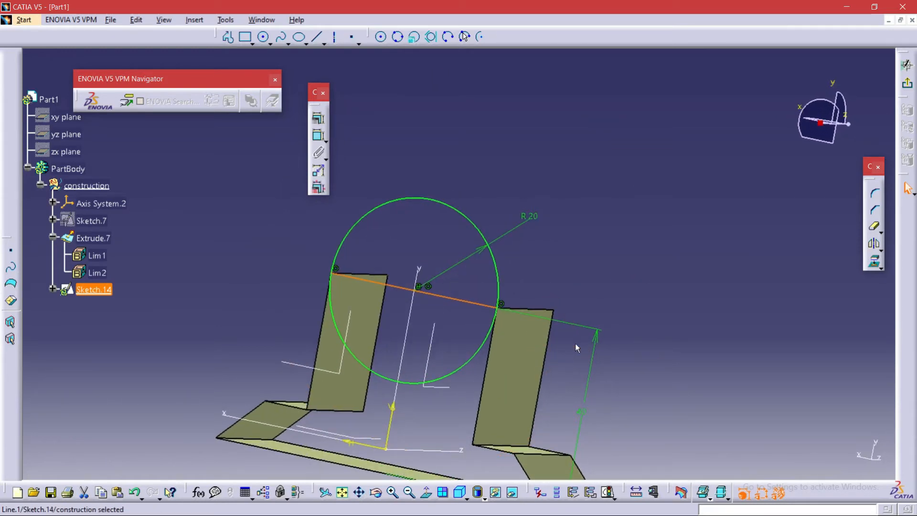
mouse_move(629, 271)
middle_mouse_down()
mouse_move(673, 238)
mouse_move(716, 235)
mouse_move(657, 264)
mouse_move(659, 236)
mouse_move(654, 258)
middle_mouse_up()
left_click(429, 495)
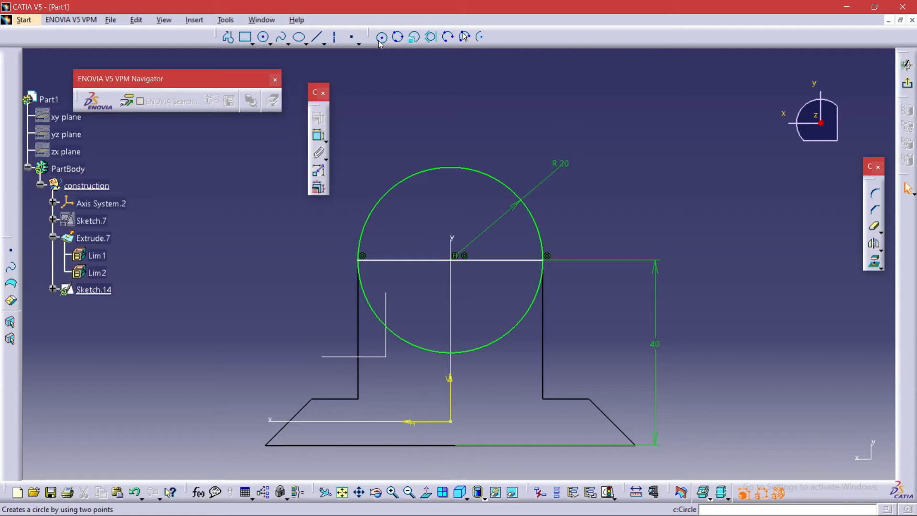
left_click(380, 38)
left_click(450, 260)
left_click(404, 248)
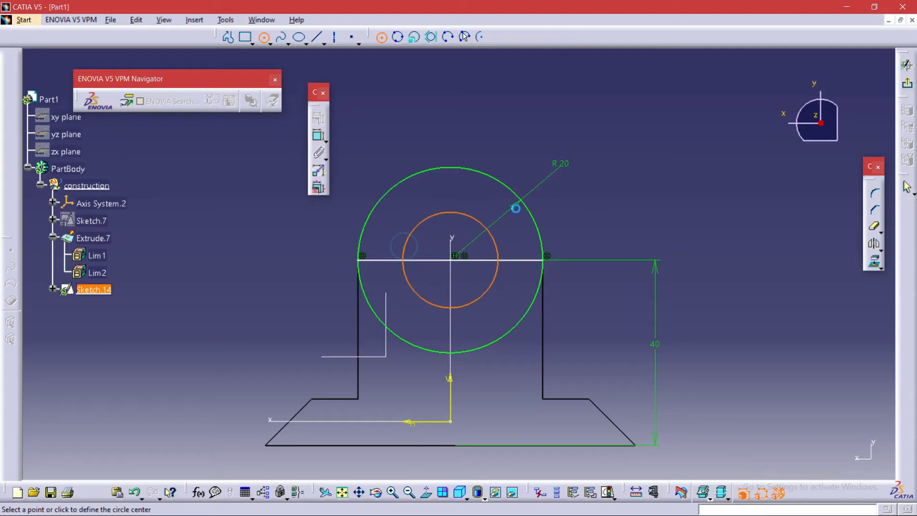
left_click(322, 140)
left_click(496, 245)
double_click(591, 206)
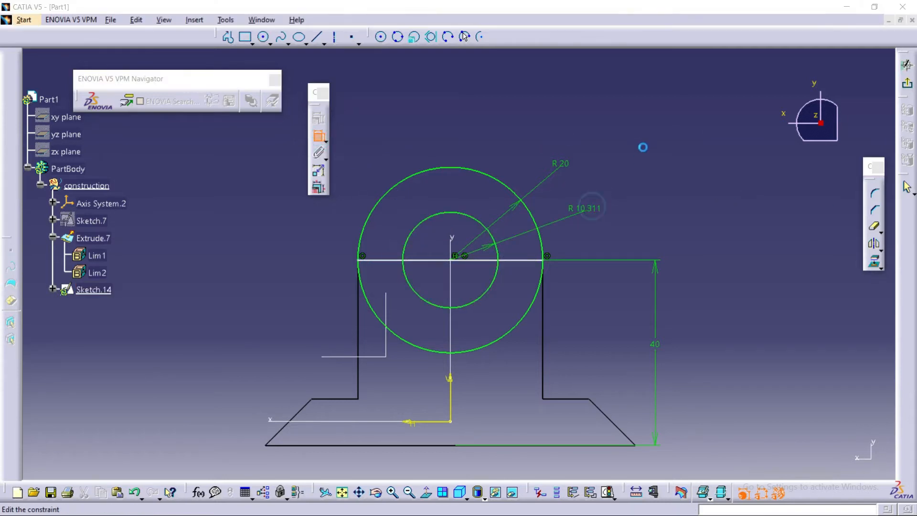
type("10")
key("Return")
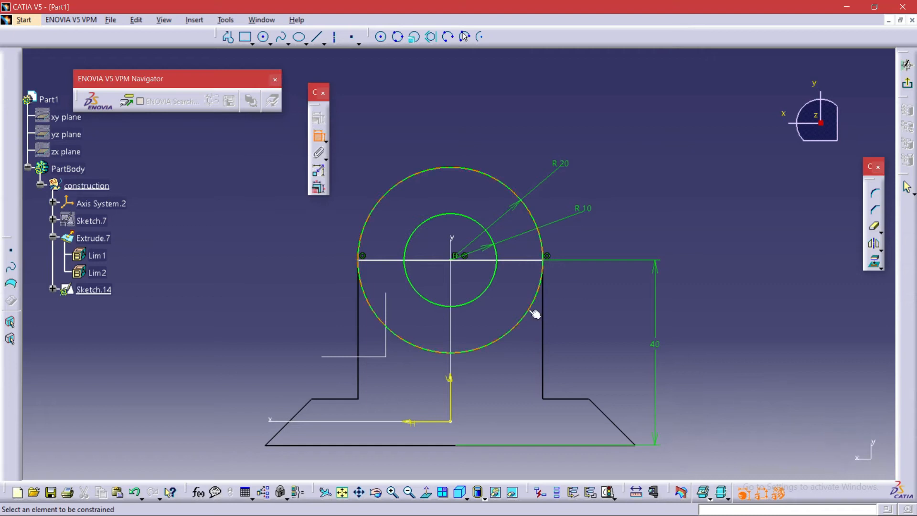
Trim both circles above the diameter line and the line inside the inner circle to leave a half-ring, then exit the sketch.
left_click(874, 226)
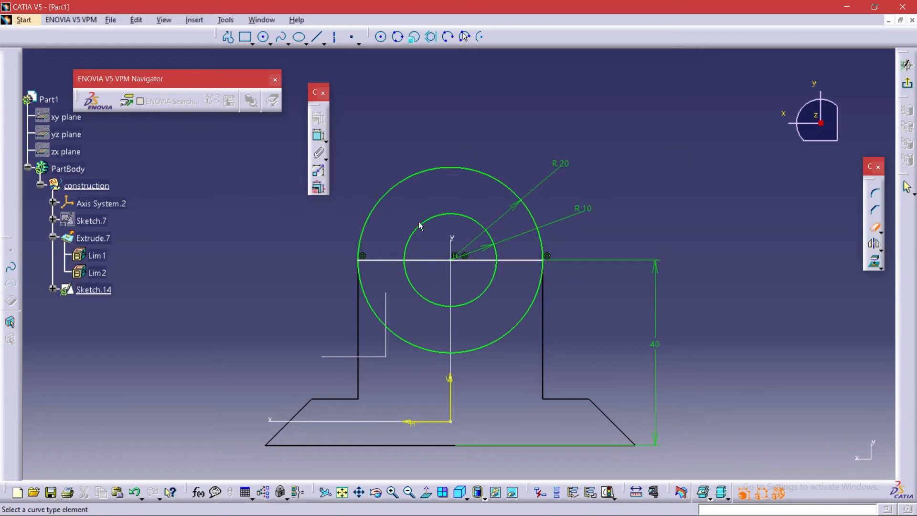
left_click(471, 171)
left_click(470, 221)
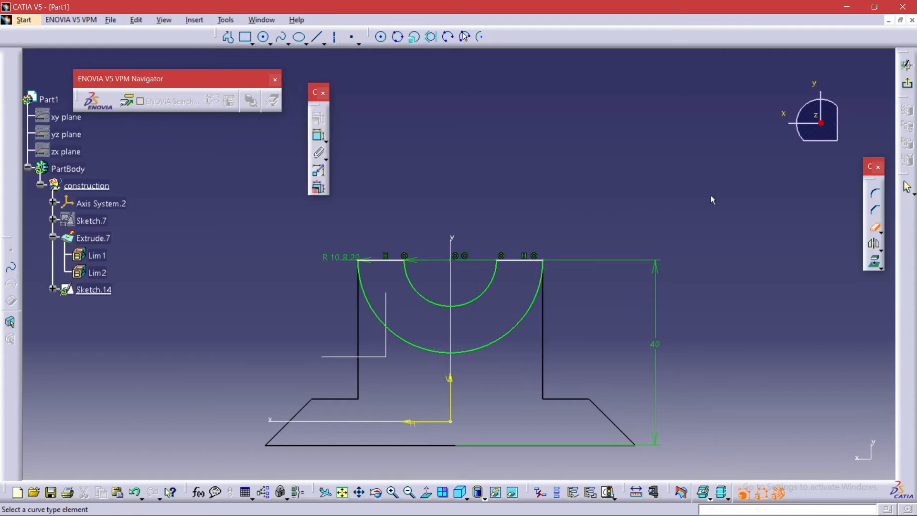
mouse_move(682, 213)
middle_mouse_down()
mouse_move(600, 231)
mouse_move(510, 294)
mouse_move(614, 282)
middle_mouse_up()
left_click(906, 64)
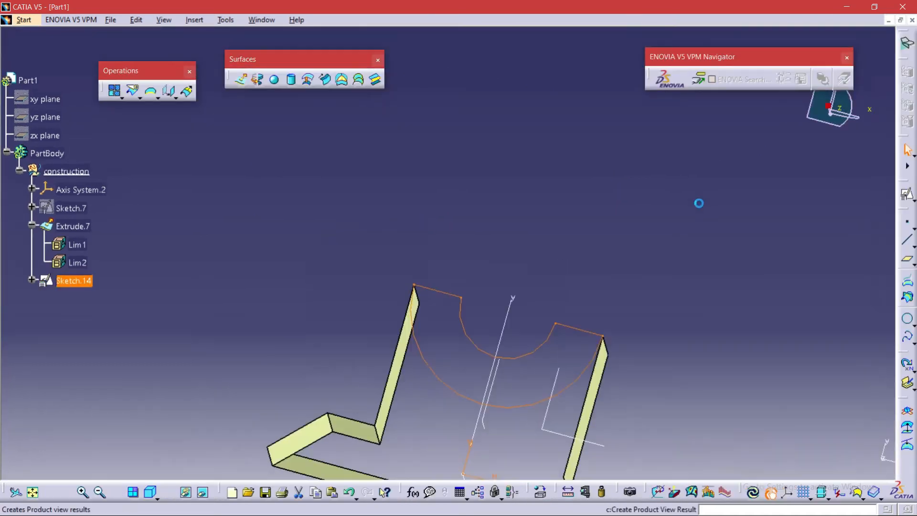
Extrude the half-ring sketch as a surface along its normal, with Limit 1 at 0 mm and Limit 2 at 10 mm.
middle_click_drag(663, 221, 695, 246)
left_click(241, 80)
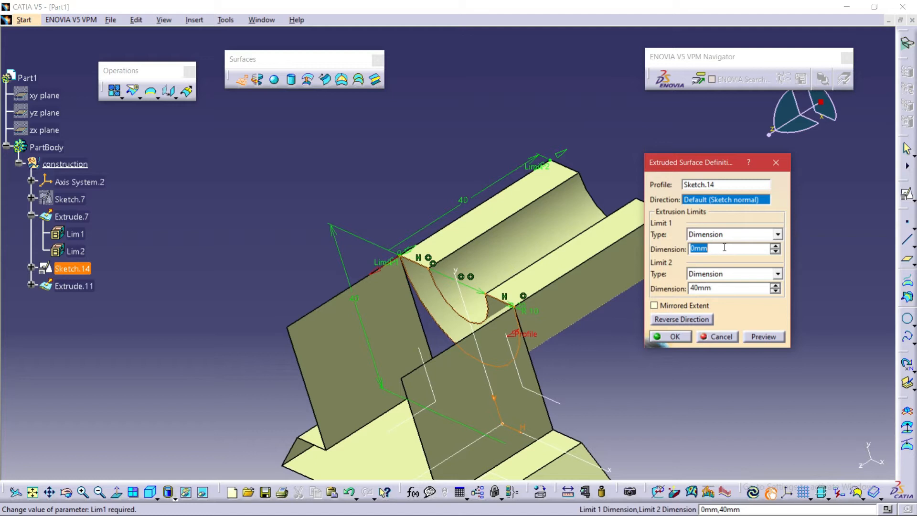
left_click(728, 288)
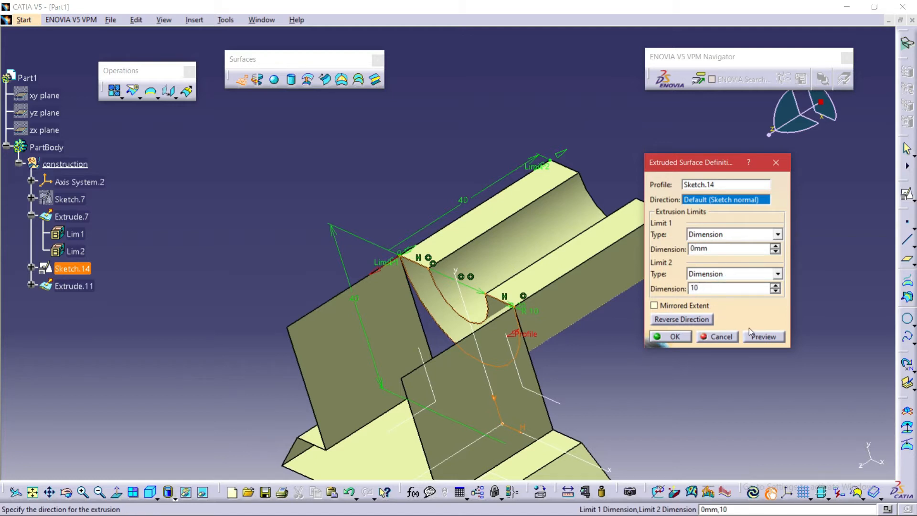
left_click(673, 343)
Open another positioned sketch on the XY plane of Axis System.2, keeping the implicit origin and orientation.
middle_click_drag(670, 334, 324, 311)
middle_click_drag(659, 374, 477, 252)
mouse_move(585, 206)
middle_mouse_down()
mouse_move(529, 184)
mouse_move(536, 191)
middle_mouse_up()
left_click(462, 250)
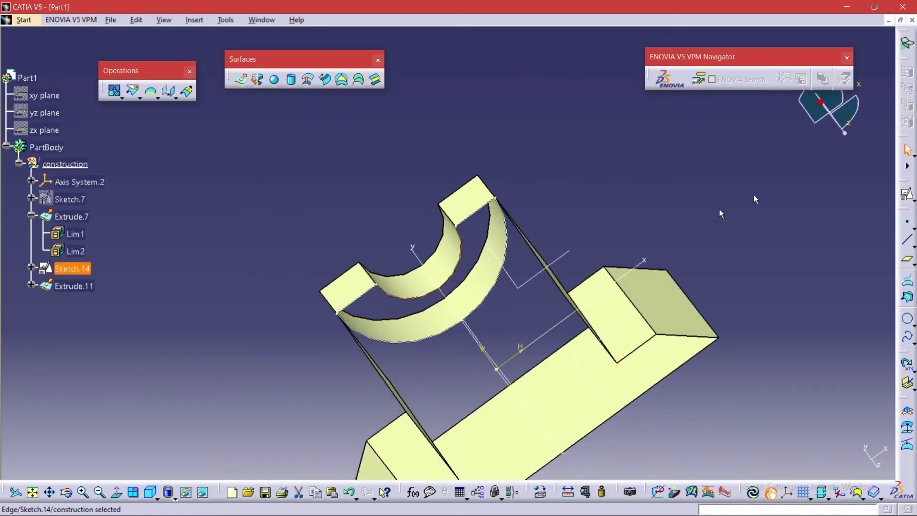
left_click(911, 201)
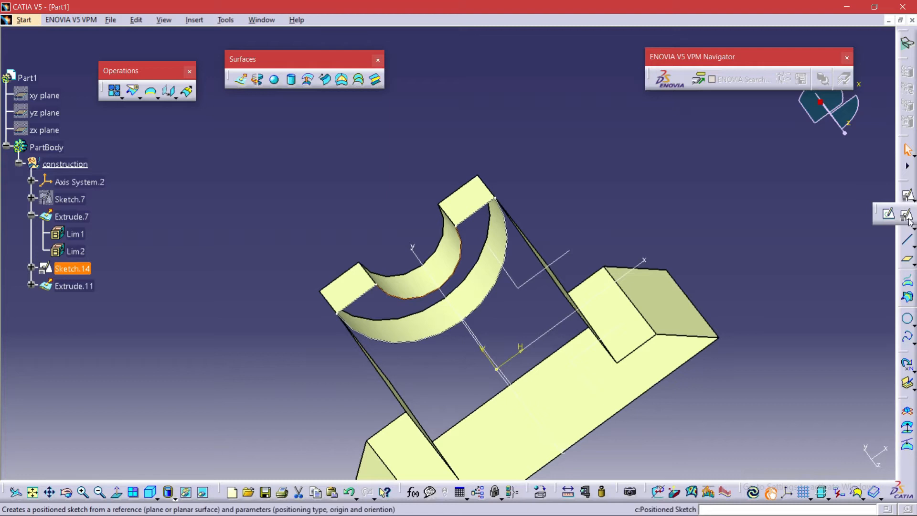
left_click(908, 216)
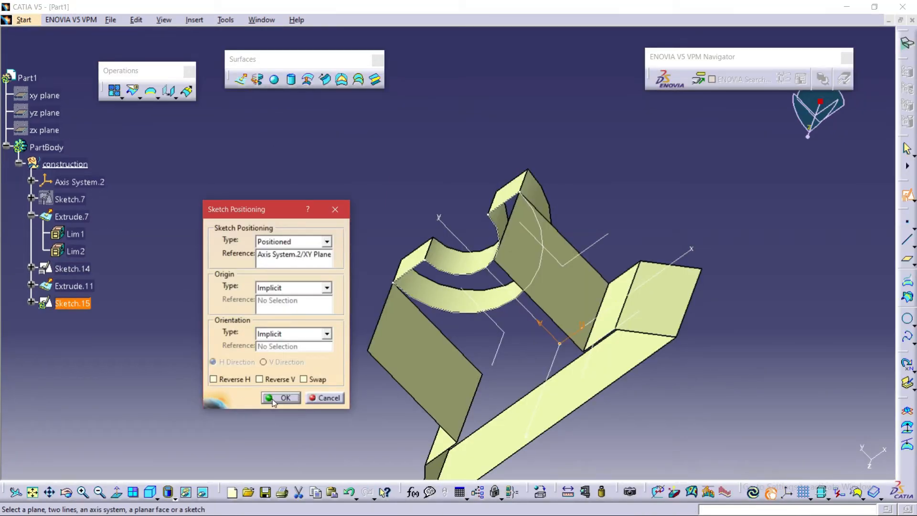
left_click(281, 398)
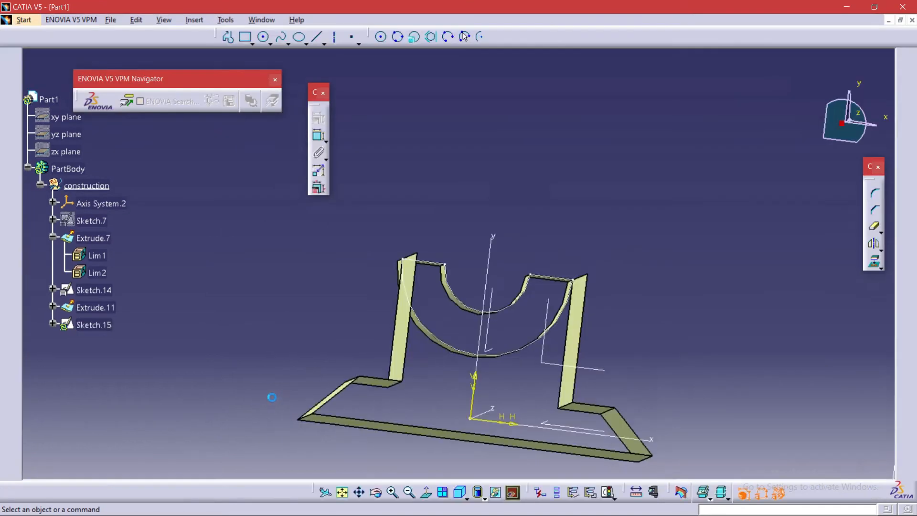
Project the inner half-circle and both short upper edges of the half-ring onto the sketch plane.
middle_click_drag(635, 332, 617, 319)
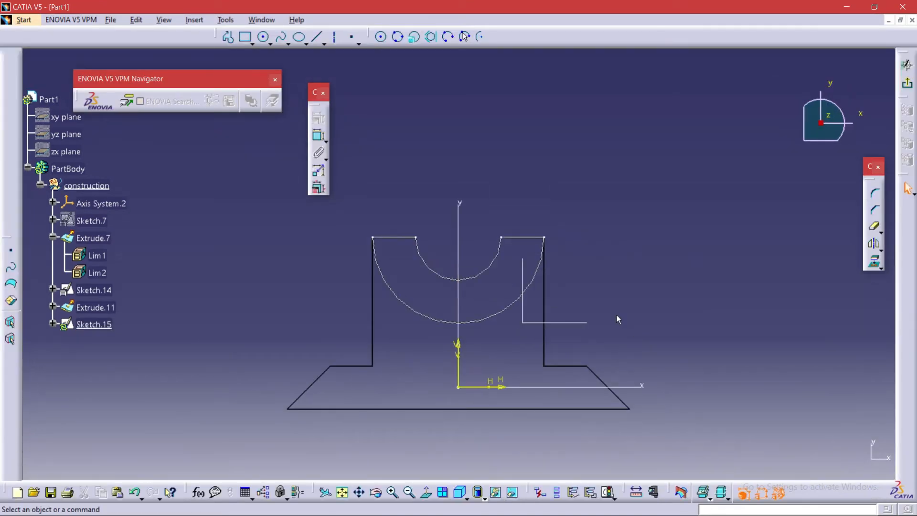
middle_click_drag(685, 257, 680, 248)
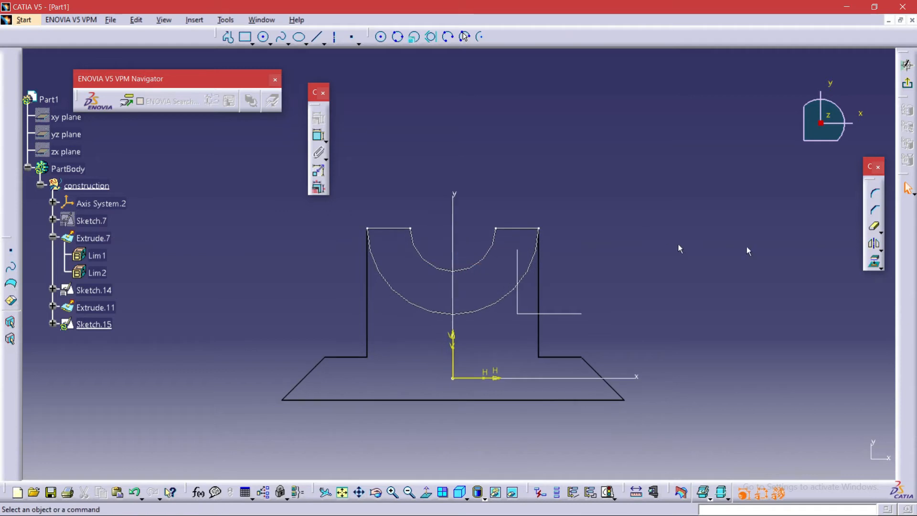
left_click(875, 261)
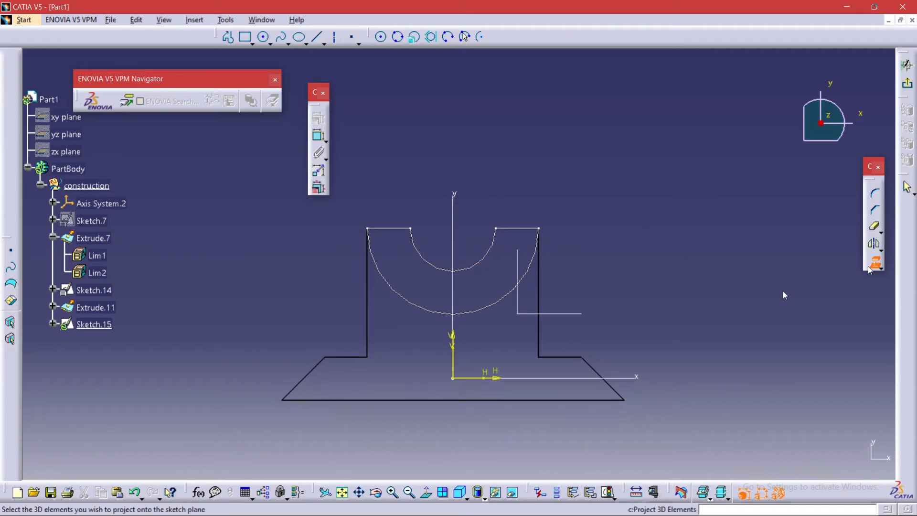
left_click(462, 269)
left_click(515, 229)
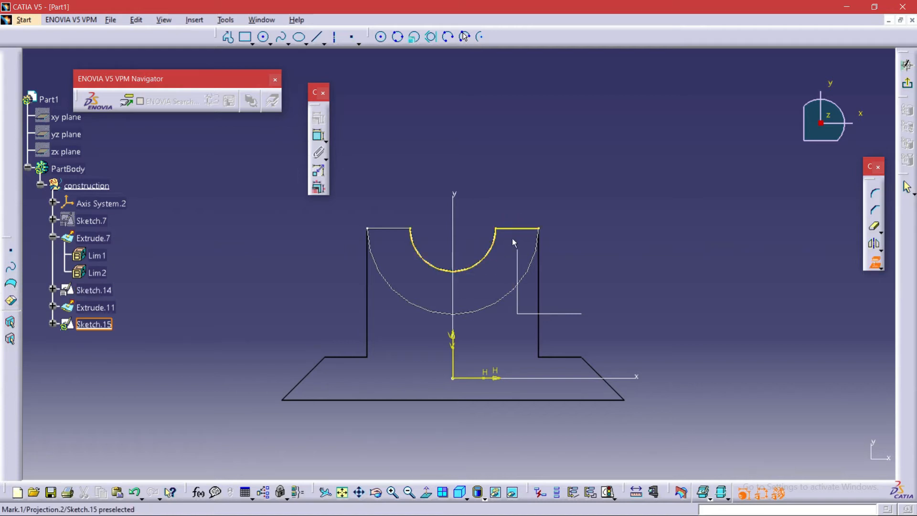
left_click(370, 257)
Project the left wall's vertical edge, the step edge and the sloped base edge onto the sketch plane.
left_click(369, 266)
left_click(356, 357)
left_click(317, 375)
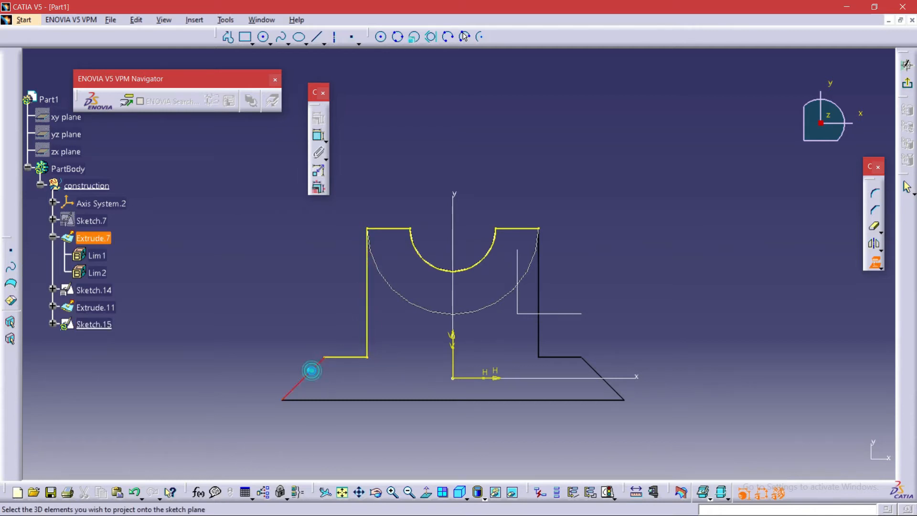
Erase the projected vertical, step and sloped edges on the part's left side, keeping the inner half-circle and upper edges.
mouse_move(649, 317)
middle_mouse_down()
mouse_move(524, 352)
mouse_move(567, 368)
mouse_move(606, 360)
mouse_move(656, 296)
mouse_move(637, 295)
mouse_move(651, 303)
mouse_move(630, 307)
mouse_move(650, 310)
mouse_move(628, 315)
mouse_move(644, 315)
middle_mouse_up()
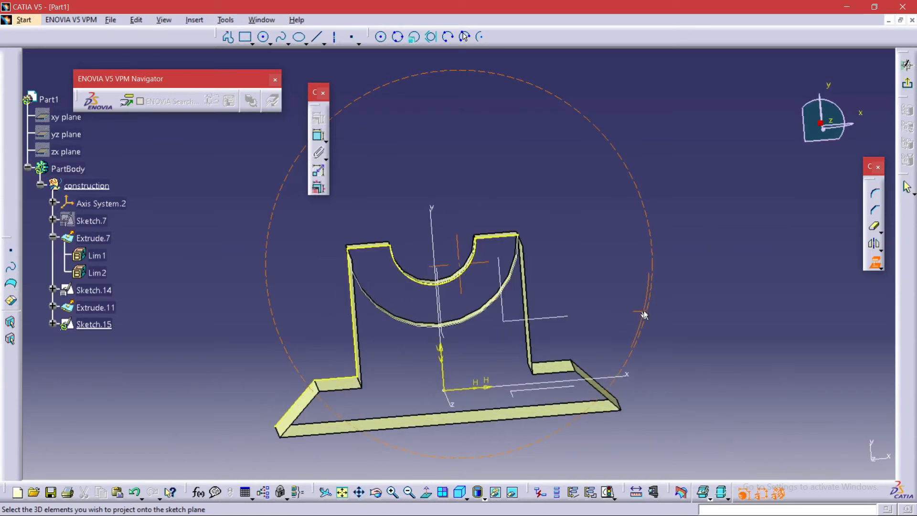
left_click(426, 493)
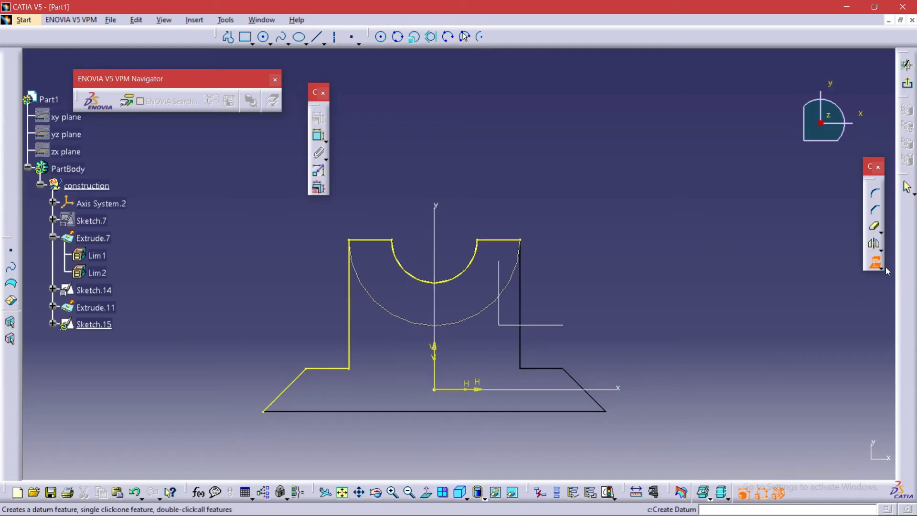
left_click(875, 228)
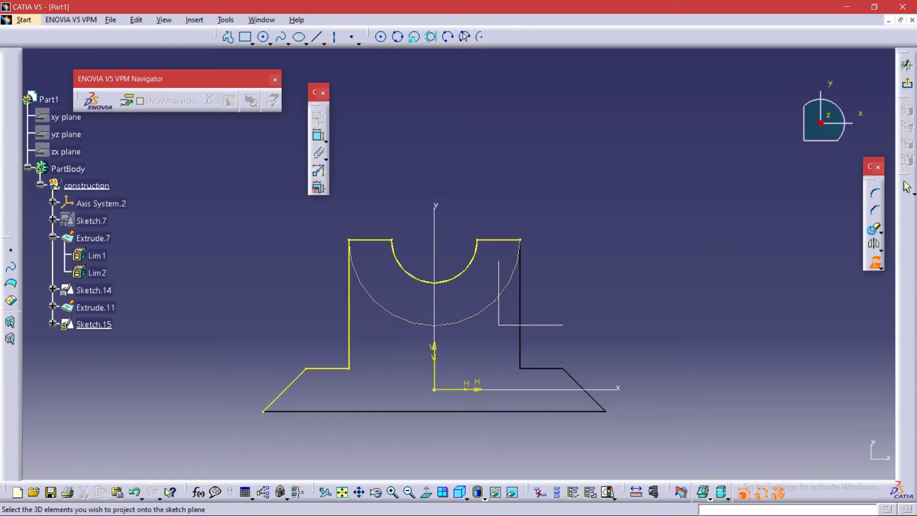
left_click(349, 333)
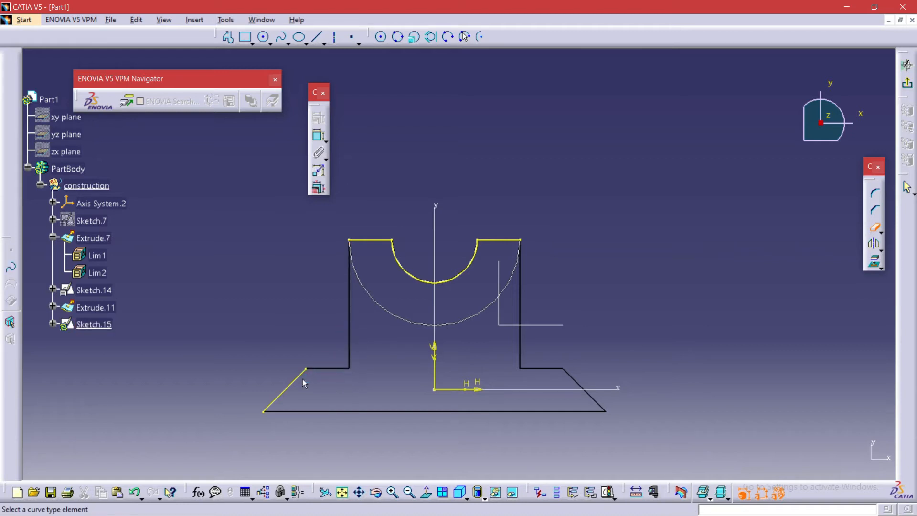
Exit the sketch and extrude it as a surface along its normal, with Limit 1 at 30 mm and Limit 2 at 0 mm.
mouse_move(712, 302)
middle_mouse_down()
mouse_move(694, 323)
mouse_move(565, 348)
mouse_move(547, 378)
middle_mouse_up()
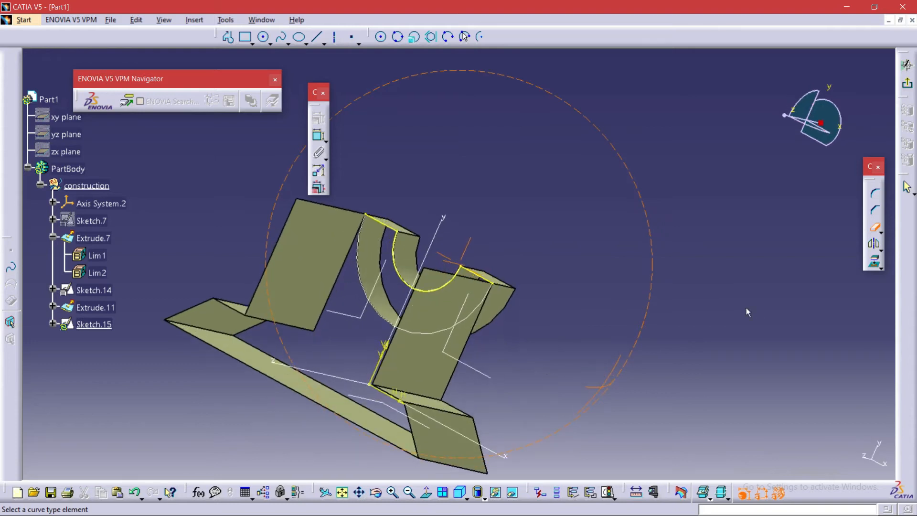
left_click(907, 65)
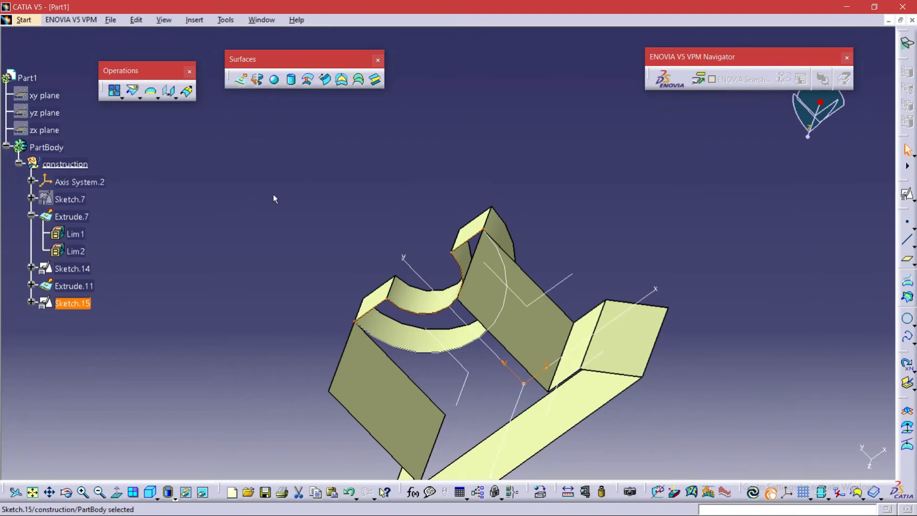
left_click(241, 79)
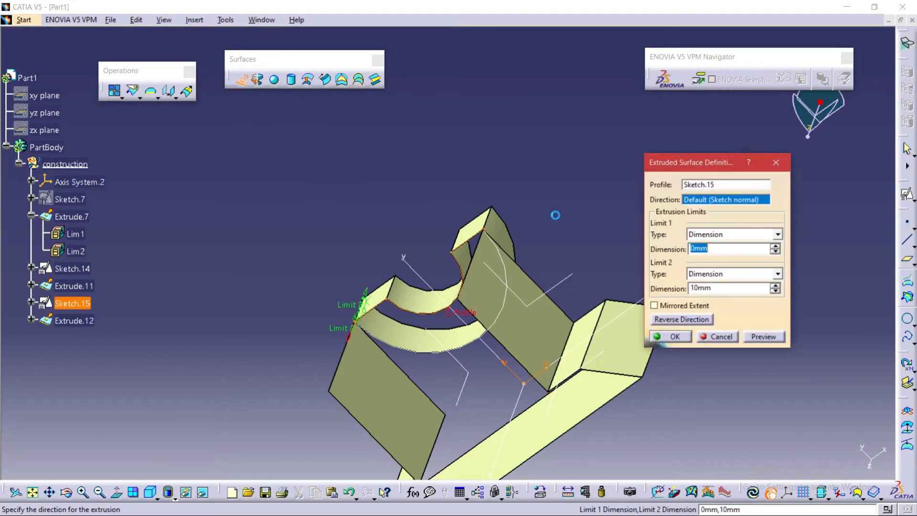
middle_click_drag(552, 213, 615, 212)
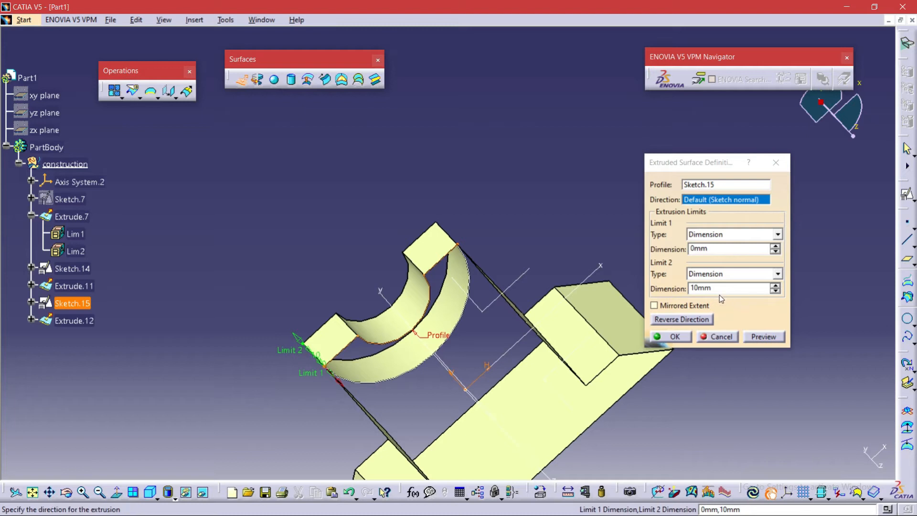
left_click_drag(716, 288, 686, 295)
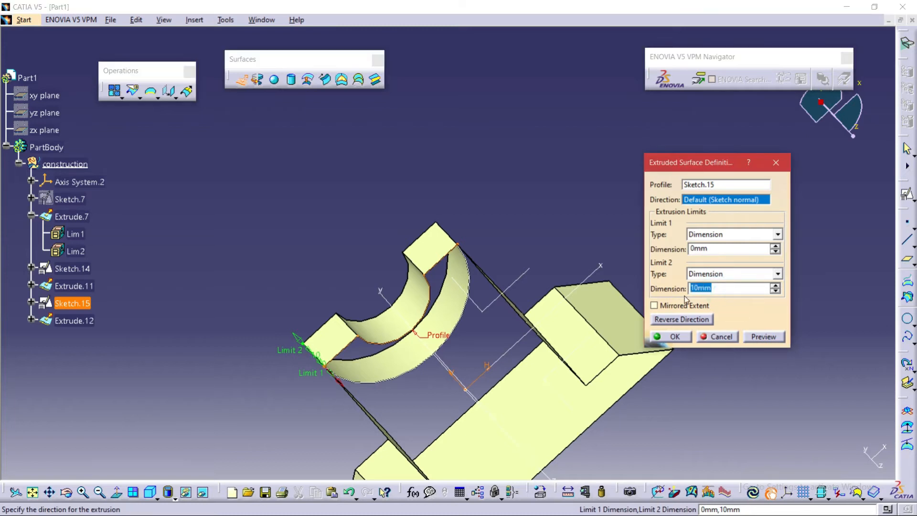
type("0")
left_click(698, 248)
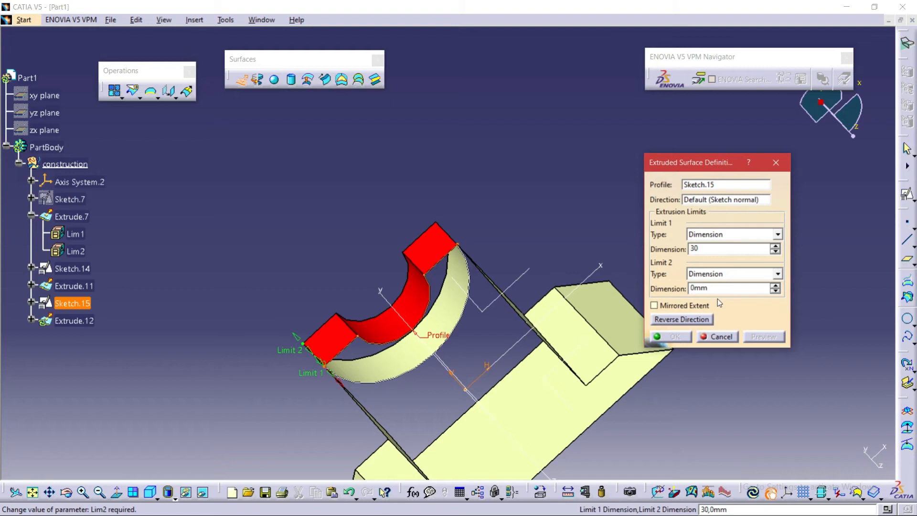
left_click_drag(713, 293, 702, 292)
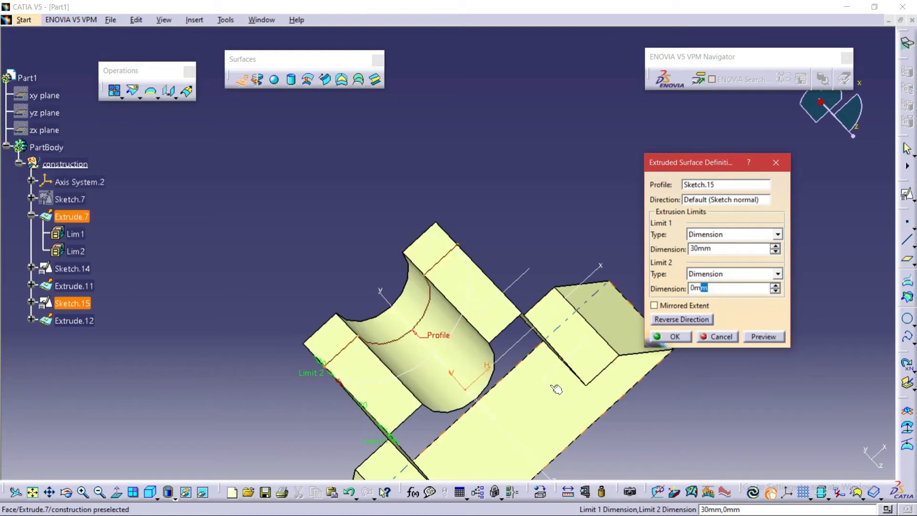
middle_click_drag(551, 251, 429, 258)
middle_click_drag(524, 223, 347, 221)
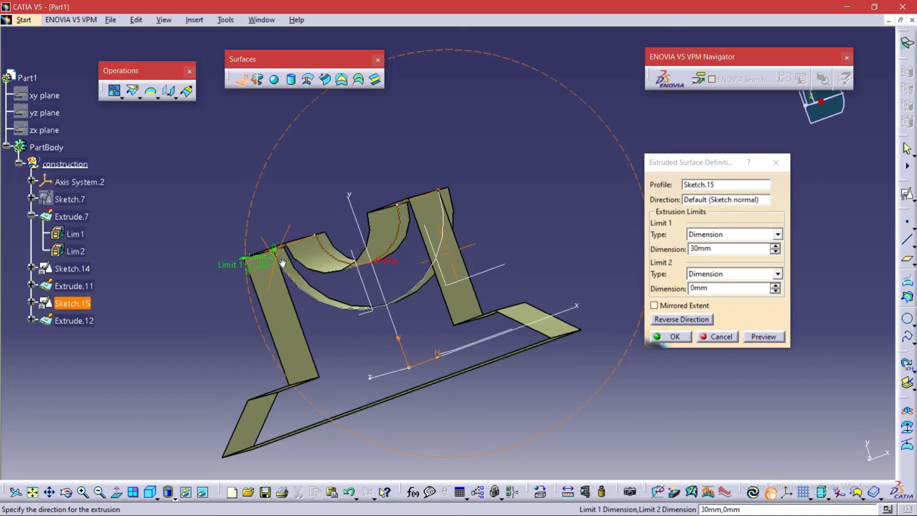
mouse_move(333, 266)
middle_mouse_down()
mouse_move(482, 246)
mouse_move(528, 213)
mouse_move(660, 214)
mouse_move(307, 249)
mouse_move(320, 256)
middle_mouse_up()
middle_click_drag(505, 249, 640, 334)
left_click(675, 337)
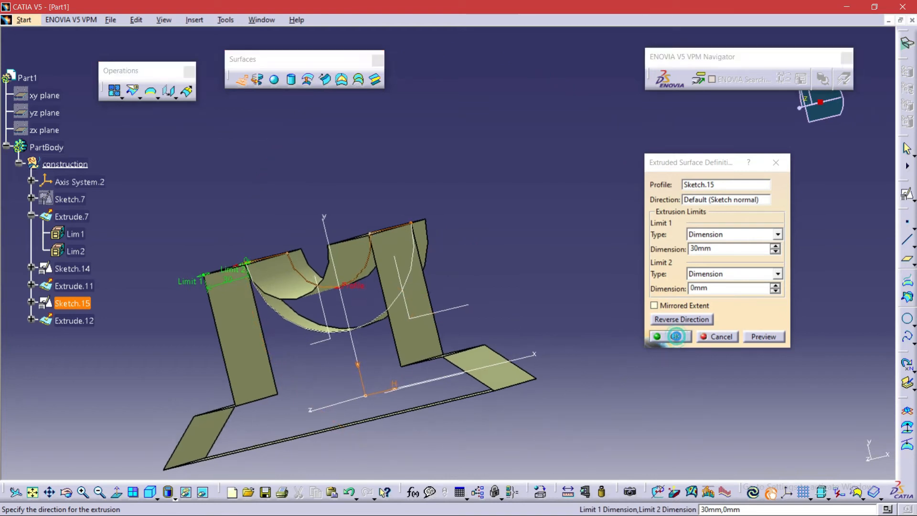
Fill the profile face opposite the half-ring, using the closed loop of outer wall, base, upper and inner-arc edges as boundary.
middle_click_drag(573, 304, 617, 411)
mouse_move(629, 340)
middle_mouse_down()
mouse_move(573, 277)
mouse_move(741, 267)
mouse_move(597, 325)
mouse_move(503, 377)
mouse_move(629, 348)
mouse_move(541, 354)
mouse_move(501, 370)
mouse_move(492, 307)
mouse_move(430, 333)
mouse_move(442, 332)
middle_mouse_up()
middle_click_drag(598, 297, 522, 284)
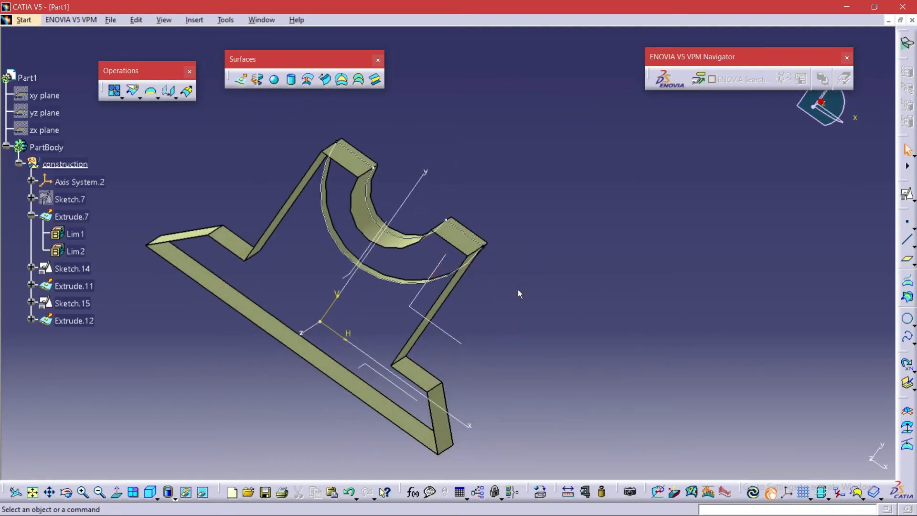
middle_click_drag(526, 325, 497, 327)
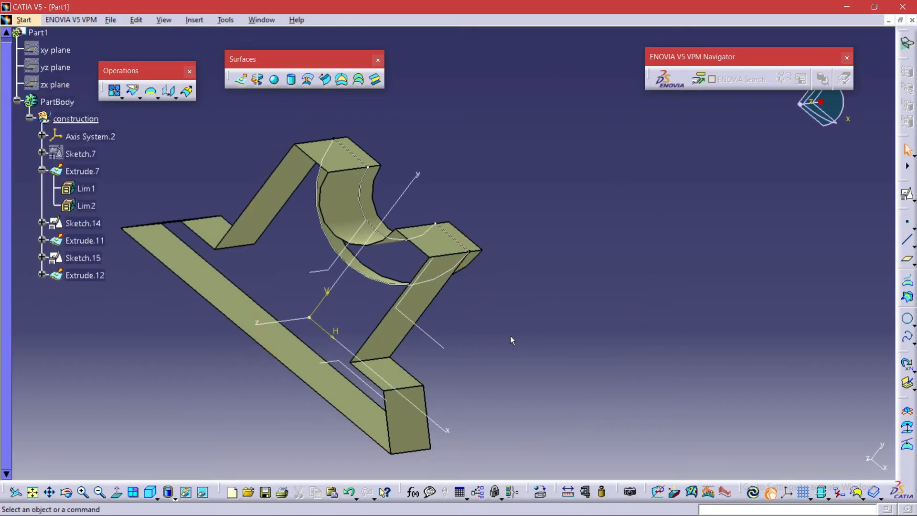
middle_click_drag(362, 360, 407, 372)
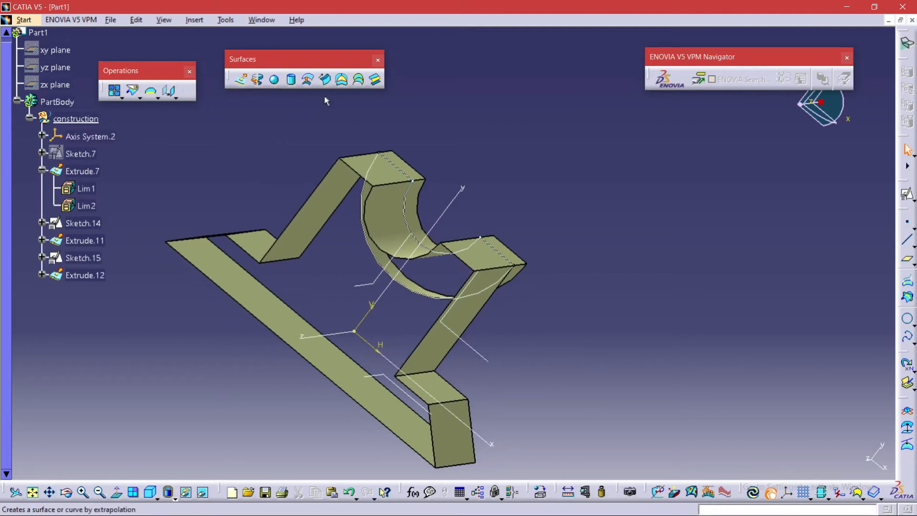
left_click(342, 79)
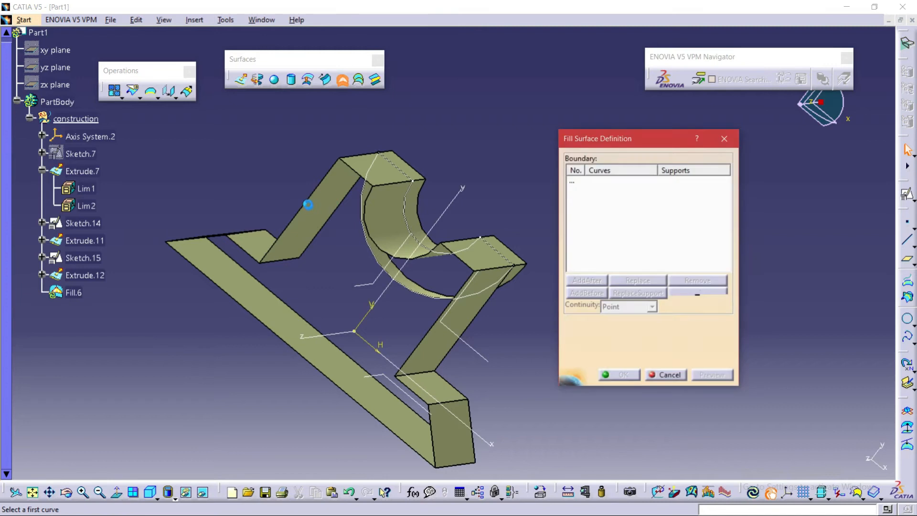
left_click(307, 207)
left_click(240, 246)
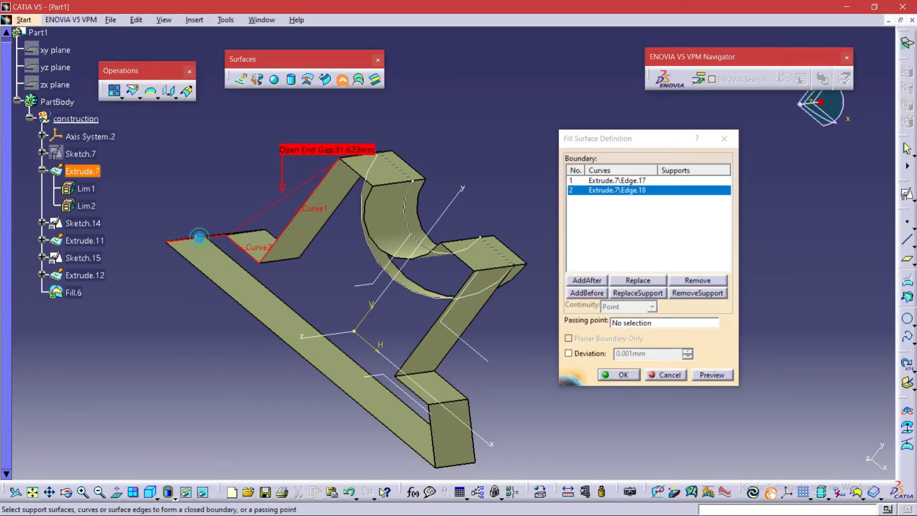
left_click(207, 280)
left_click(433, 426)
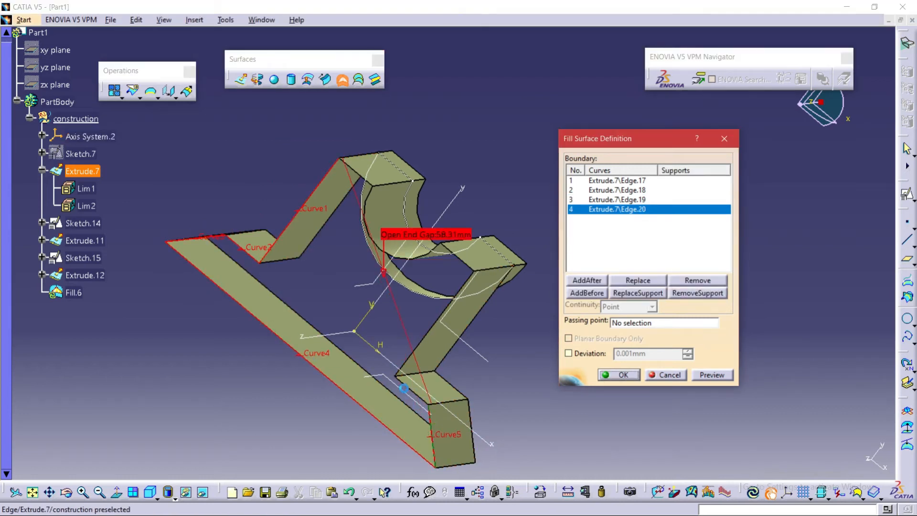
left_click(434, 425)
left_click(413, 390)
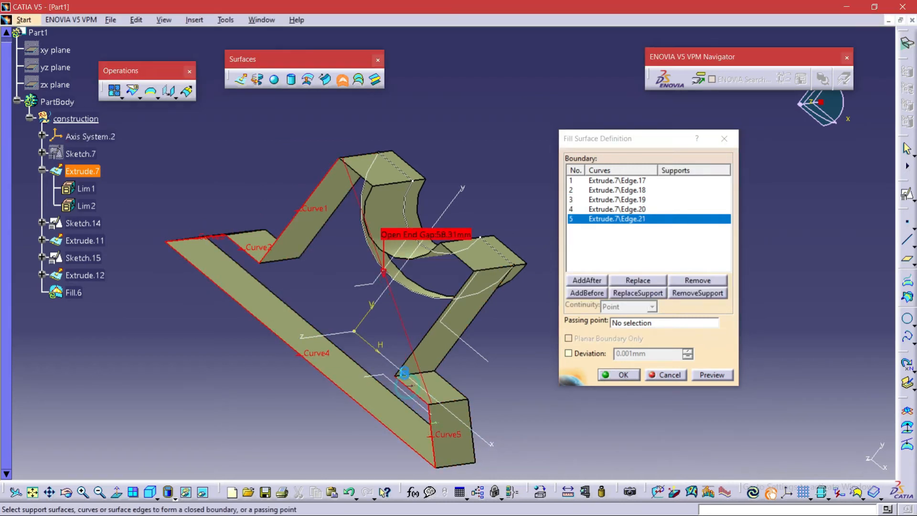
left_click(422, 341)
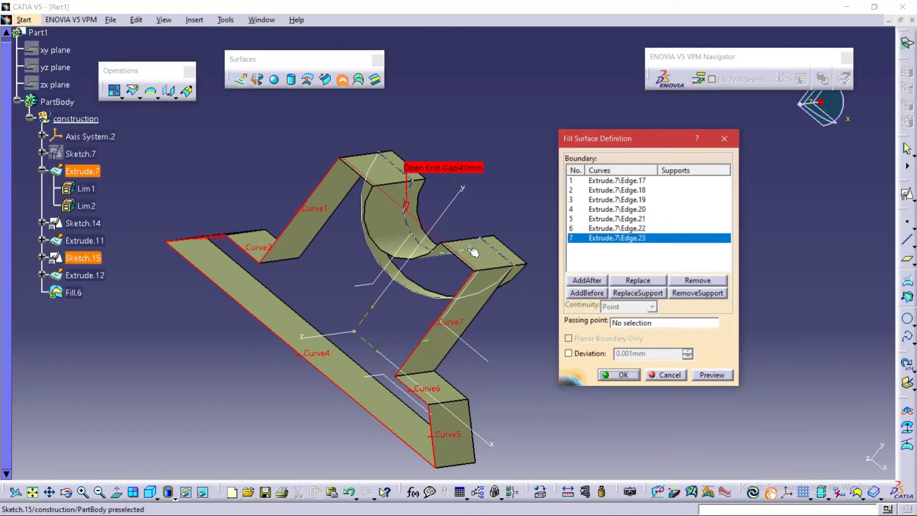
left_click(466, 263)
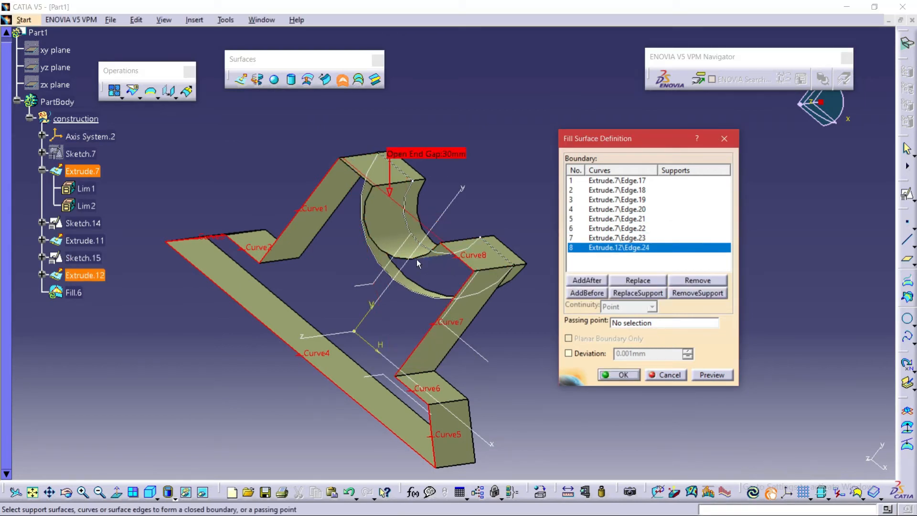
left_click(418, 262)
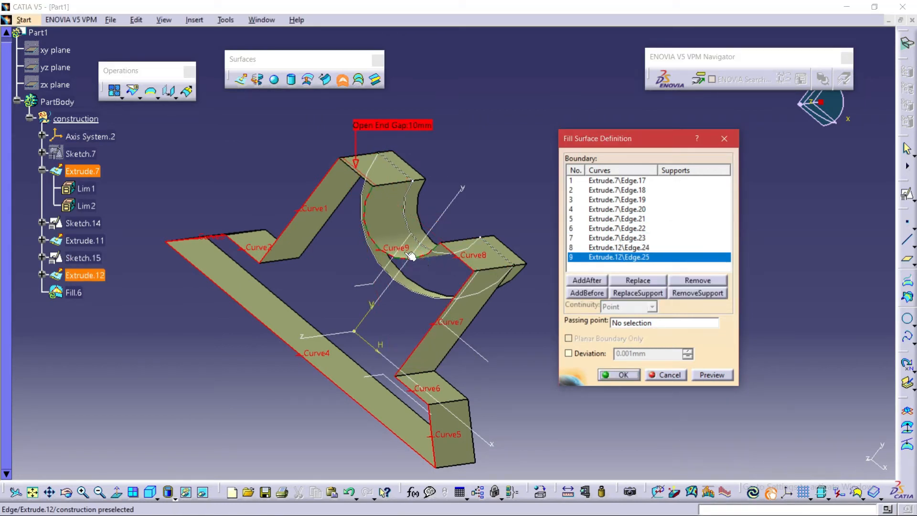
left_click(359, 173)
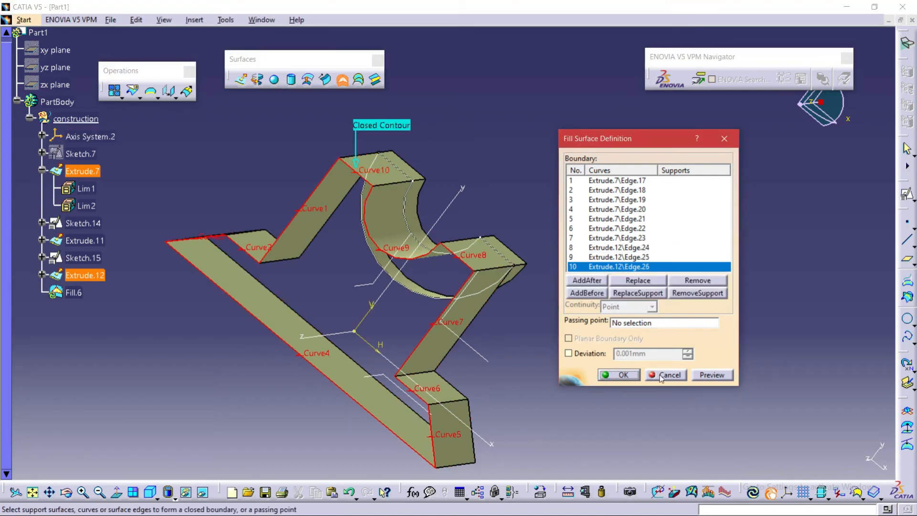
left_click(633, 378)
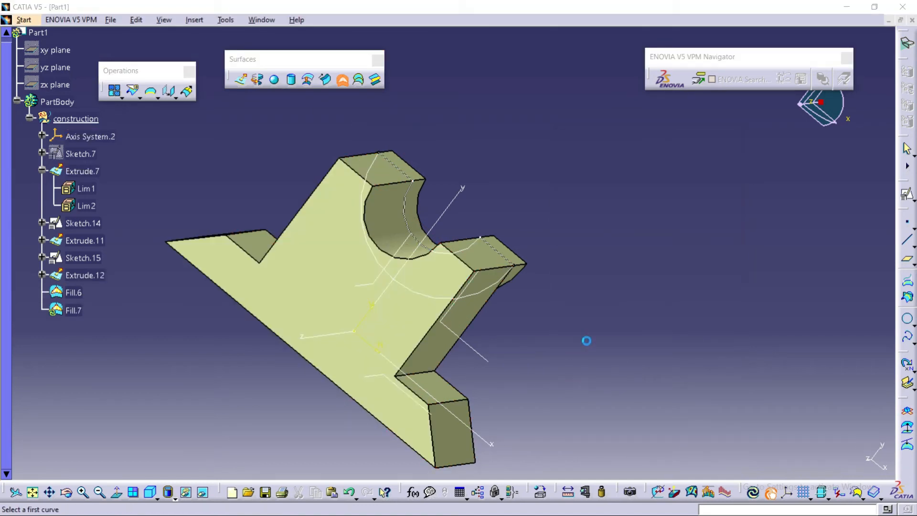
left_click(665, 375)
middle_click_drag(515, 368, 509, 187)
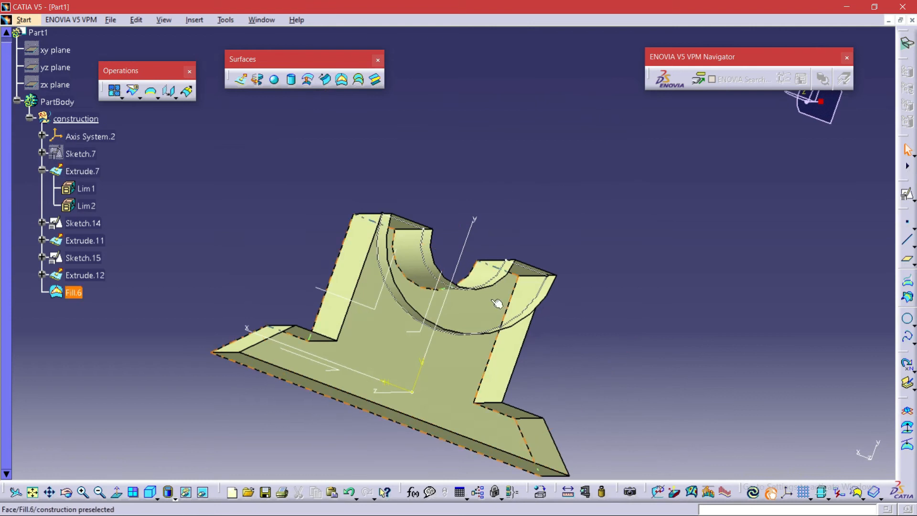
middle_click_drag(604, 309, 540, 240)
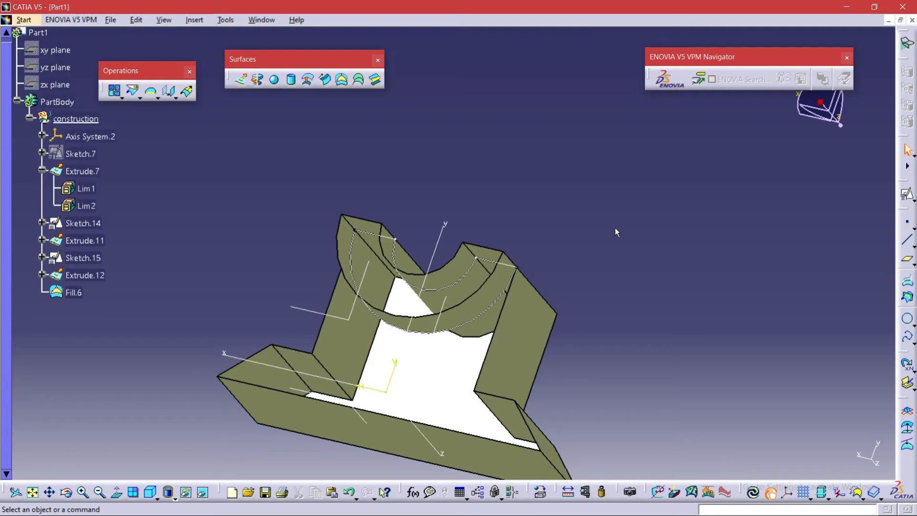
middle_click_drag(634, 325, 682, 340)
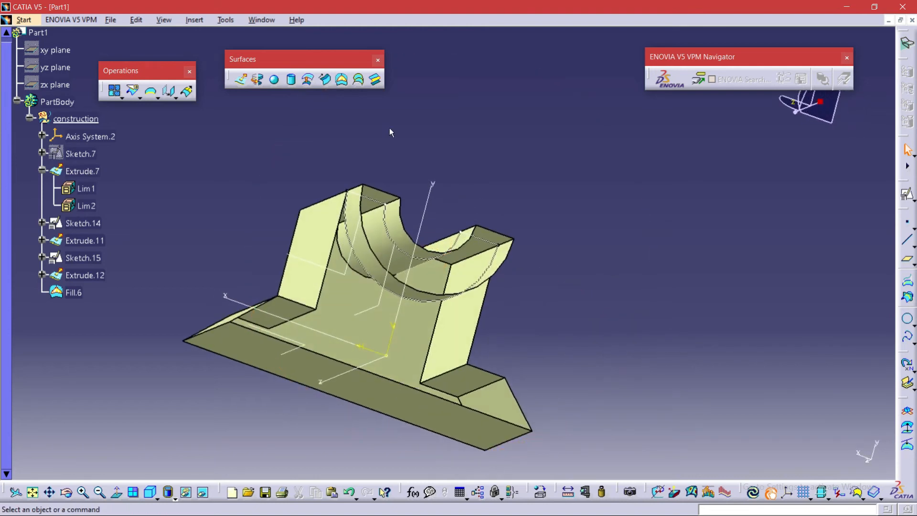
left_click(342, 80)
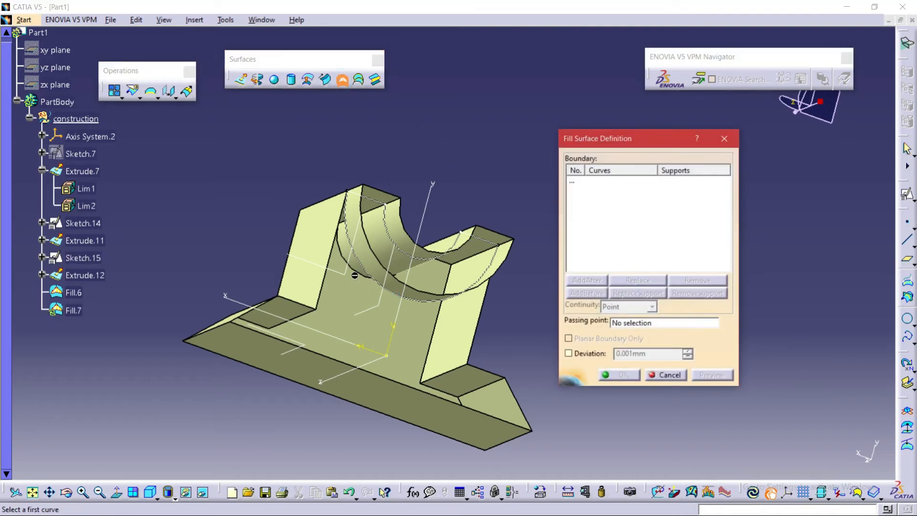
left_click(355, 276)
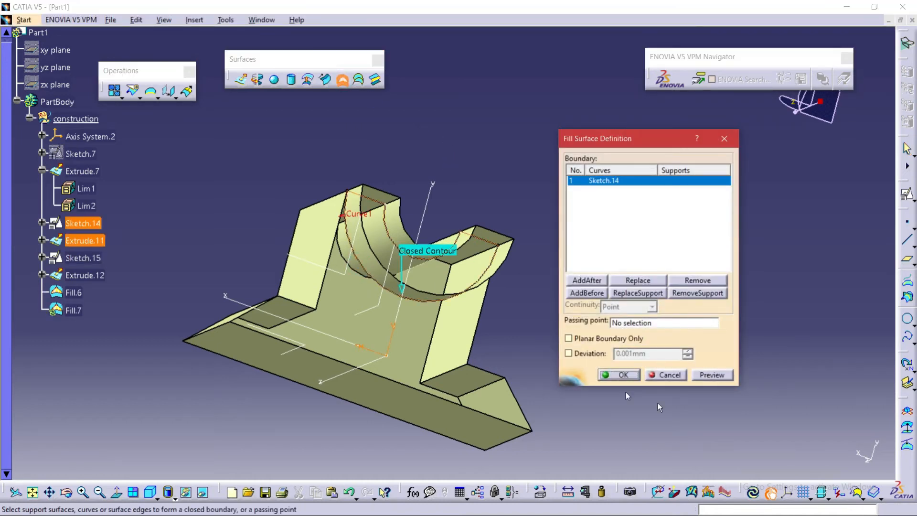
left_click(670, 376)
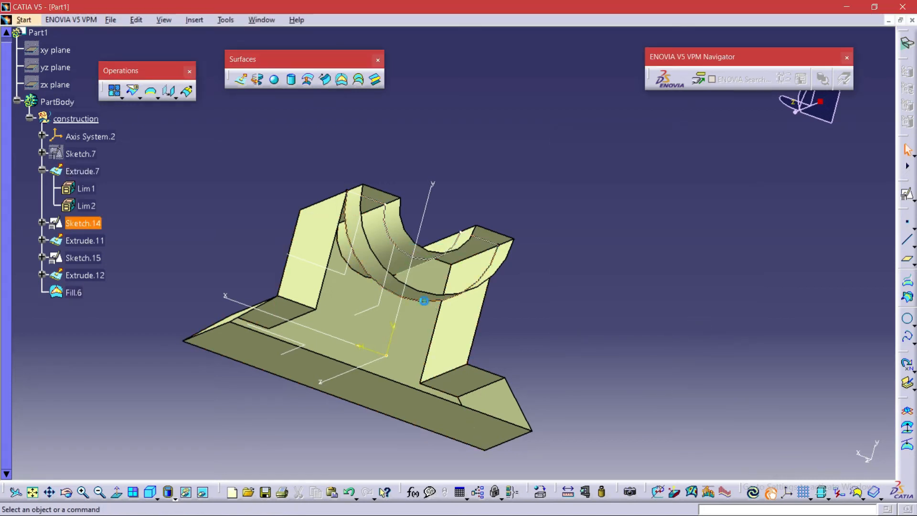
Hide Sketch.14 and Sketch.15, the two cradle sketches, so that only their extruded surfaces remain shown.
right_click(430, 304)
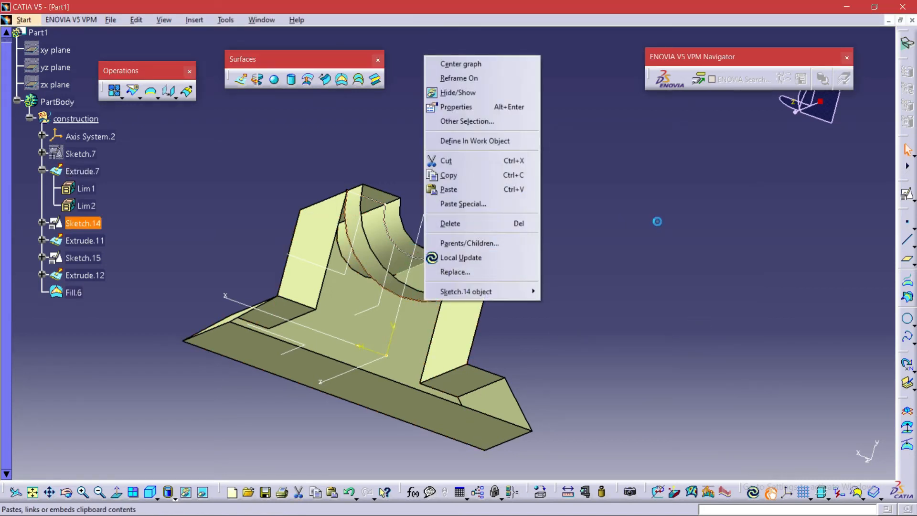
left_click(654, 228)
right_click(76, 229)
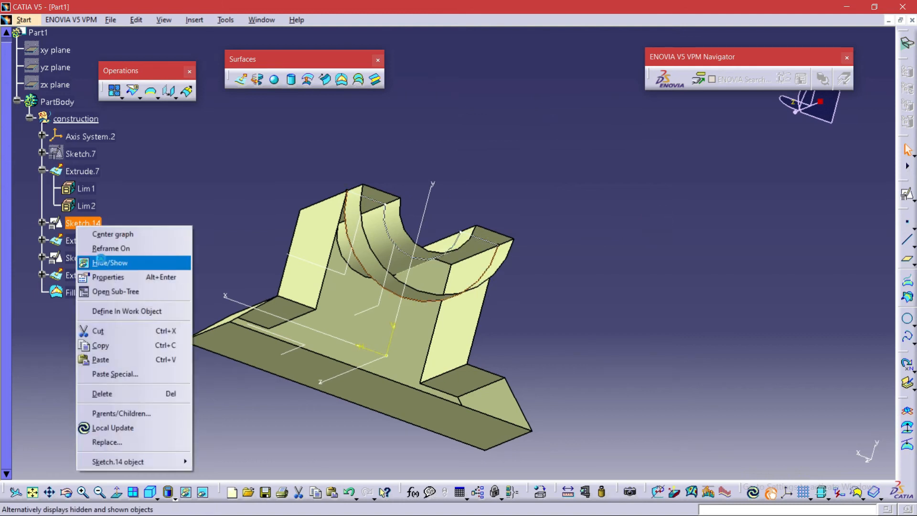
left_click(102, 260)
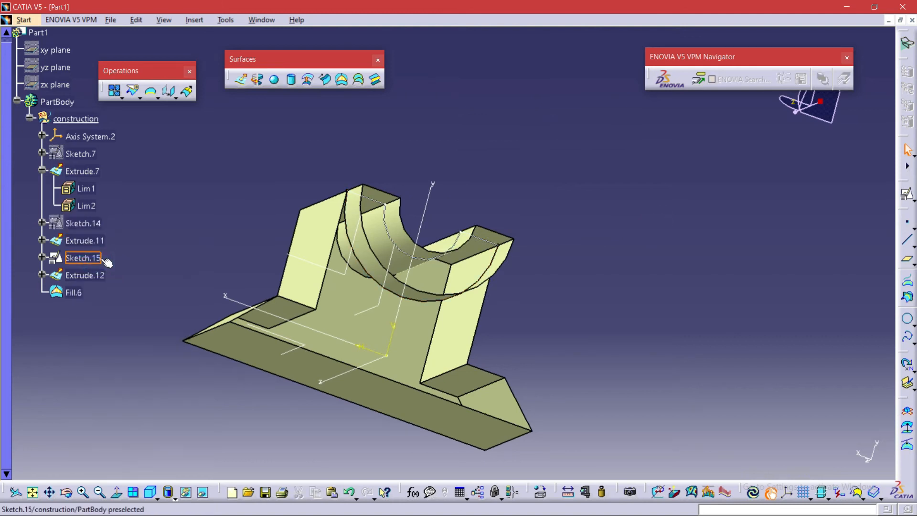
right_click(386, 229)
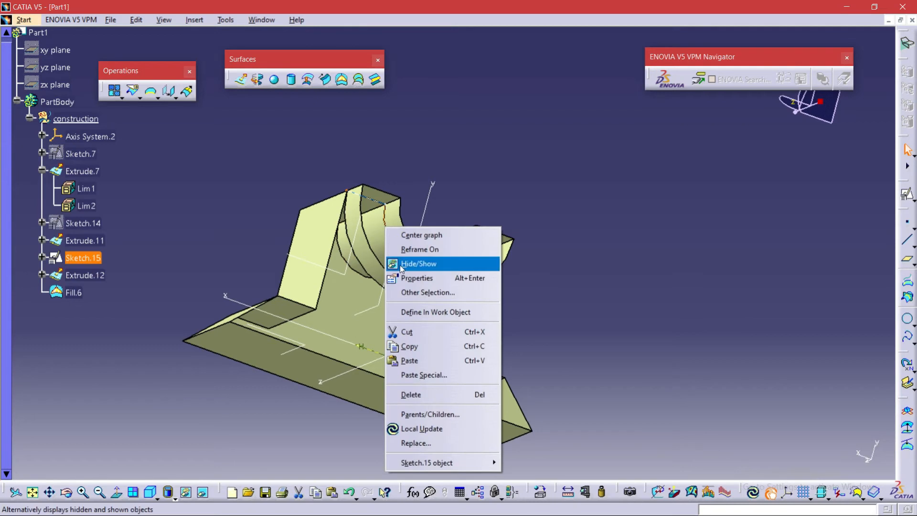
right_click(88, 258)
right_click(88, 257)
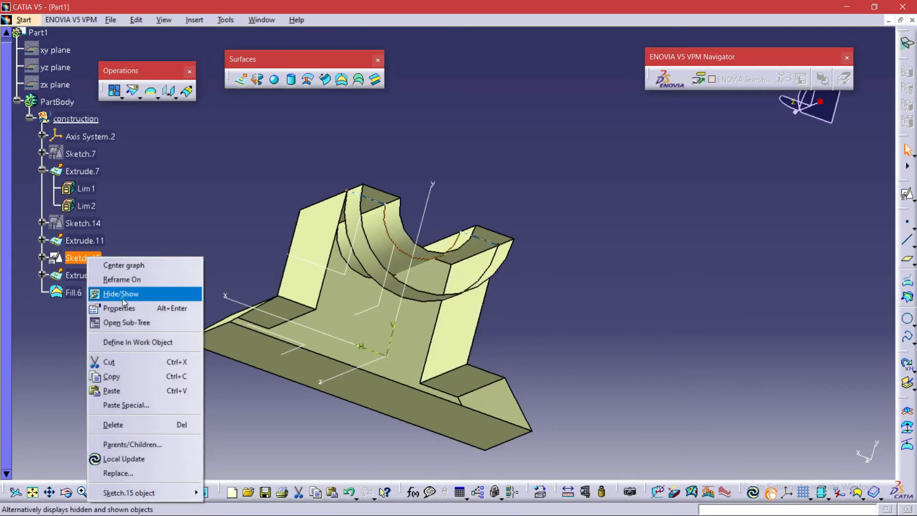
left_click(117, 294)
Fill the open profile face on the half-ring side, bounded by the half-ring's outer arc and the seven adjoining wall, step and base edges.
middle_click_drag(616, 331, 466, 297)
scroll(577, 221, "down", 1)
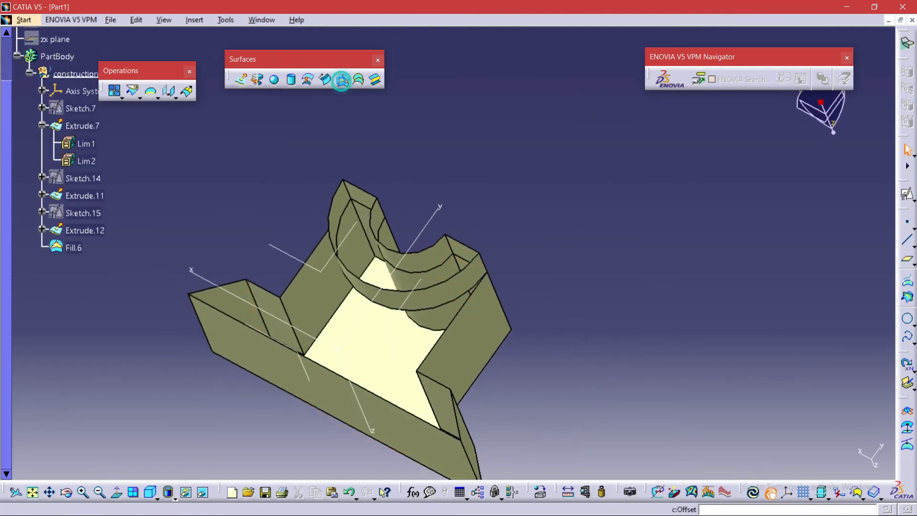
left_click(343, 79)
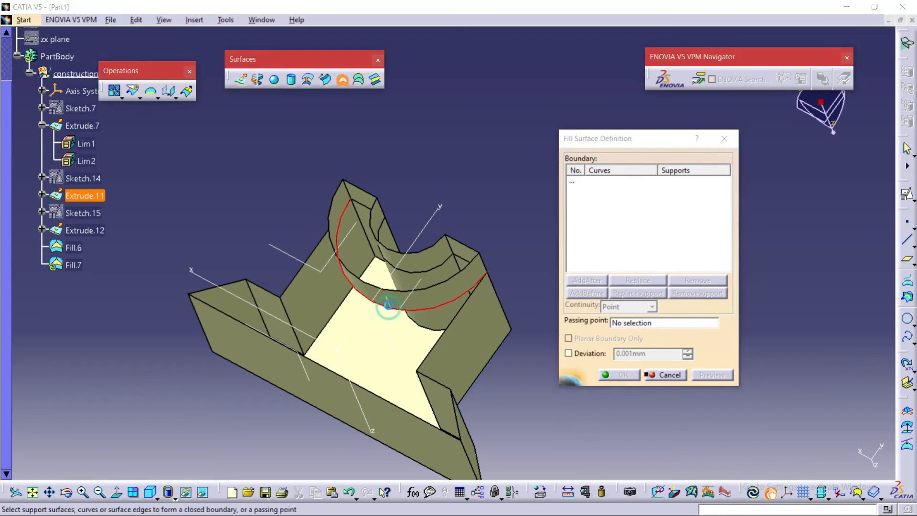
left_click(388, 306)
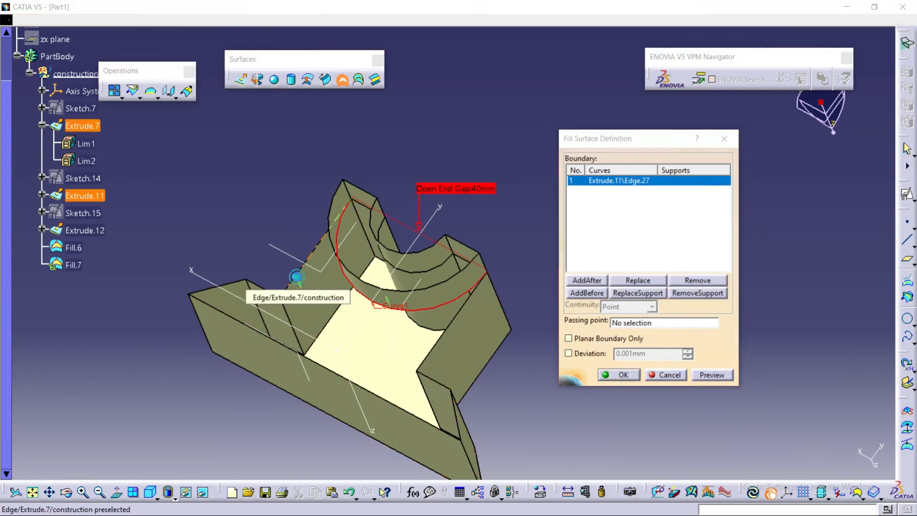
left_click(269, 293)
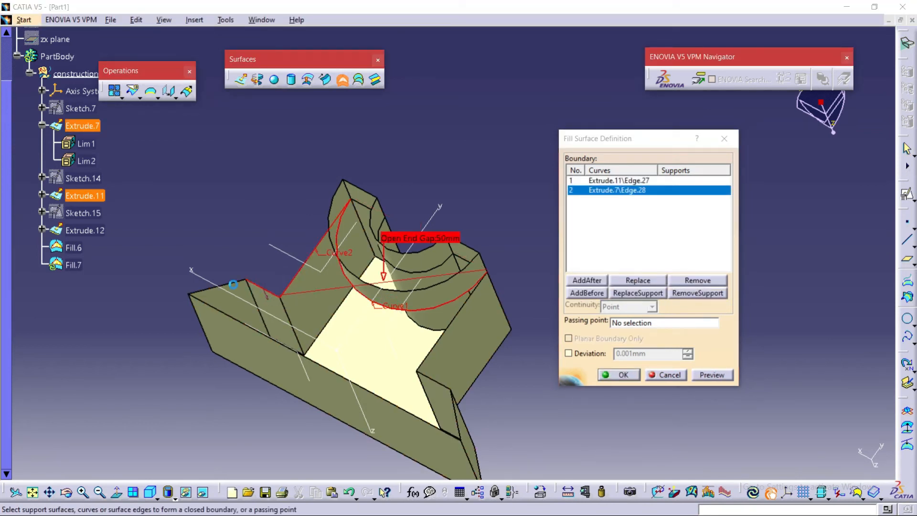
left_click(258, 286)
left_click(238, 320)
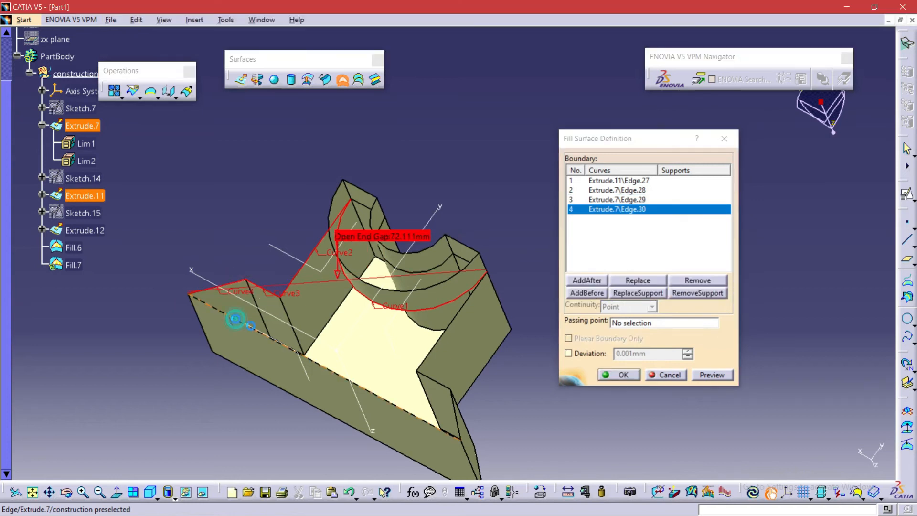
left_click(460, 409)
left_click(440, 385)
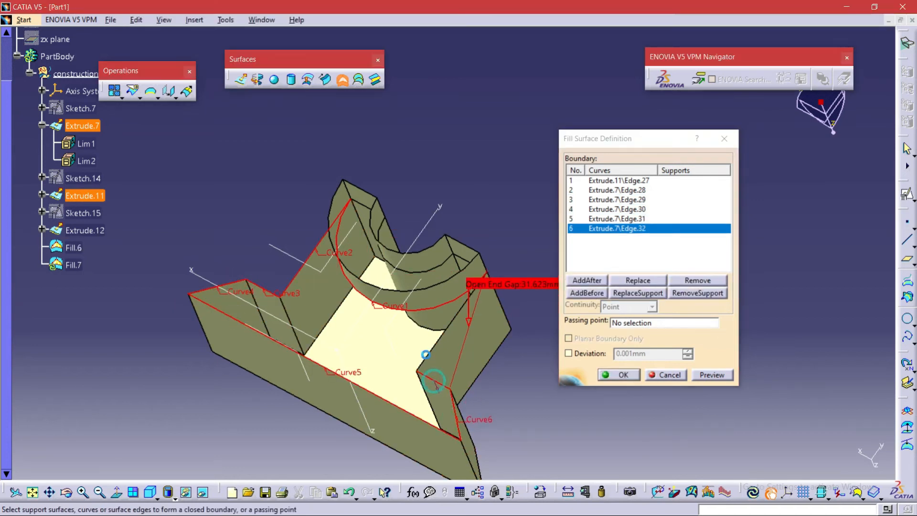
left_click(436, 351)
middle_click_drag(537, 411, 484, 407)
left_click(623, 375)
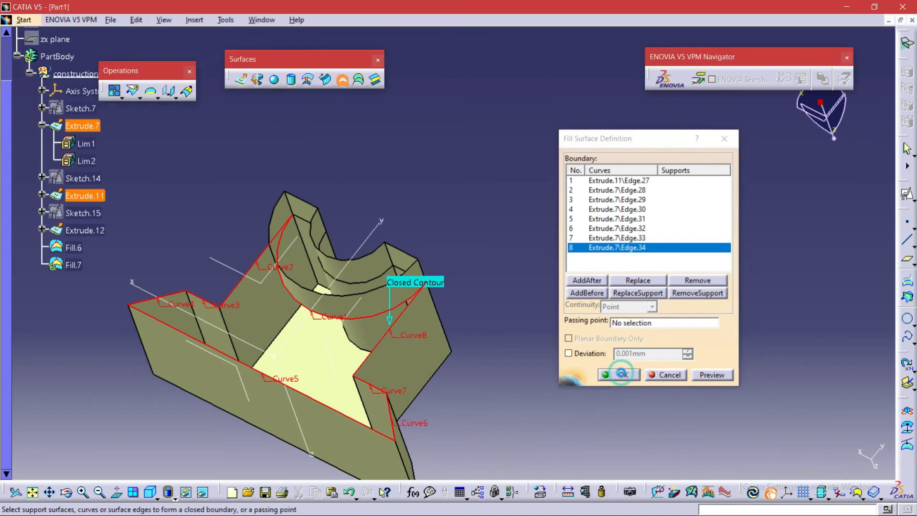
middle_click_drag(526, 296, 501, 330)
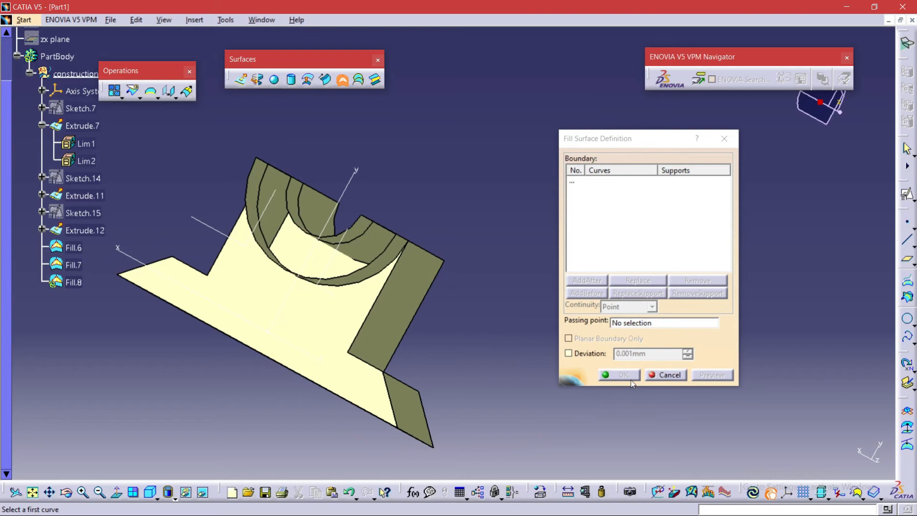
left_click(666, 375)
Compare the filled surface model with the Practice - 1 drawing in cad model.jpg and inspect it from several angles.
middle_click_drag(545, 360, 549, 334)
middle_click_drag(547, 302, 495, 265)
middle_click_drag(650, 400, 567, 377)
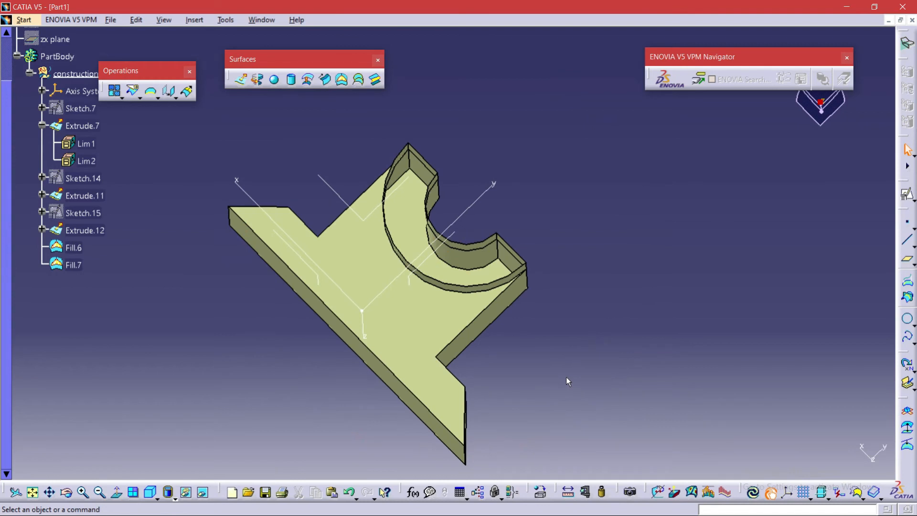
key("alt+Tab")
key("alt+Tab")
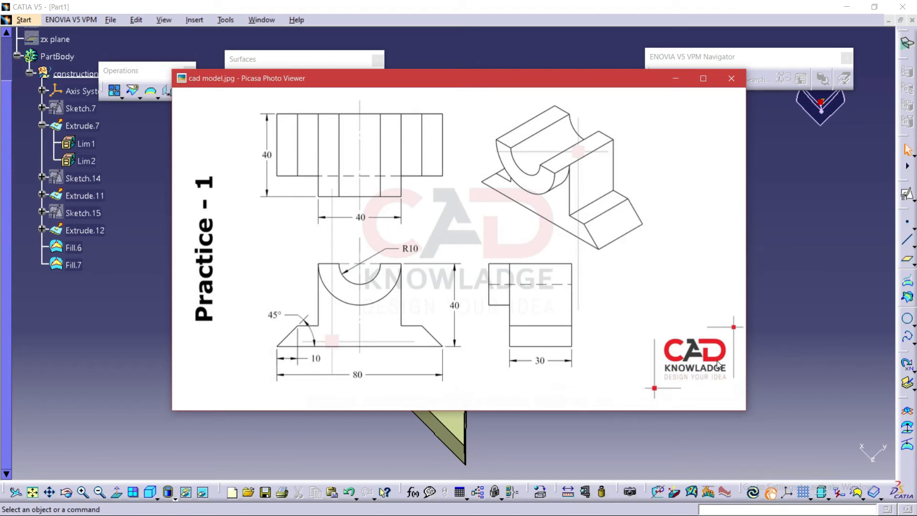
key("alt+Tab")
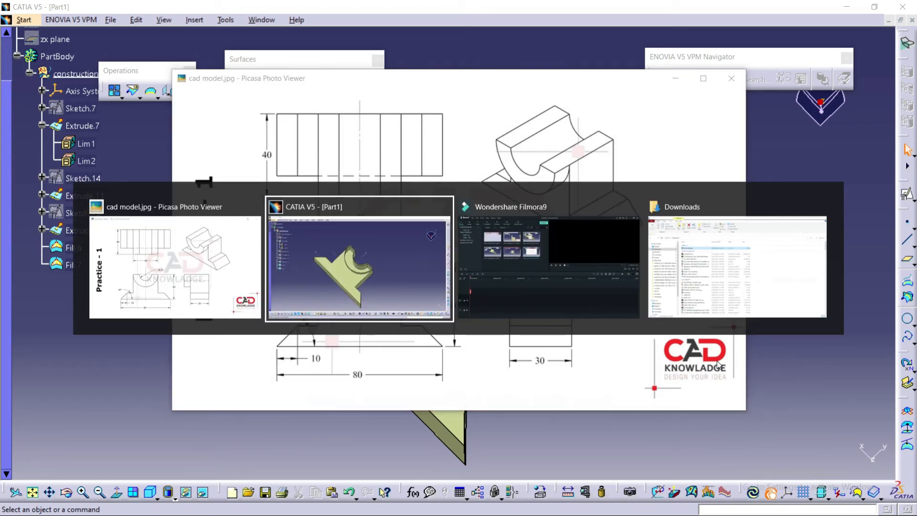
middle_click_drag(589, 317, 466, 302)
middle_click_drag(528, 336, 580, 279)
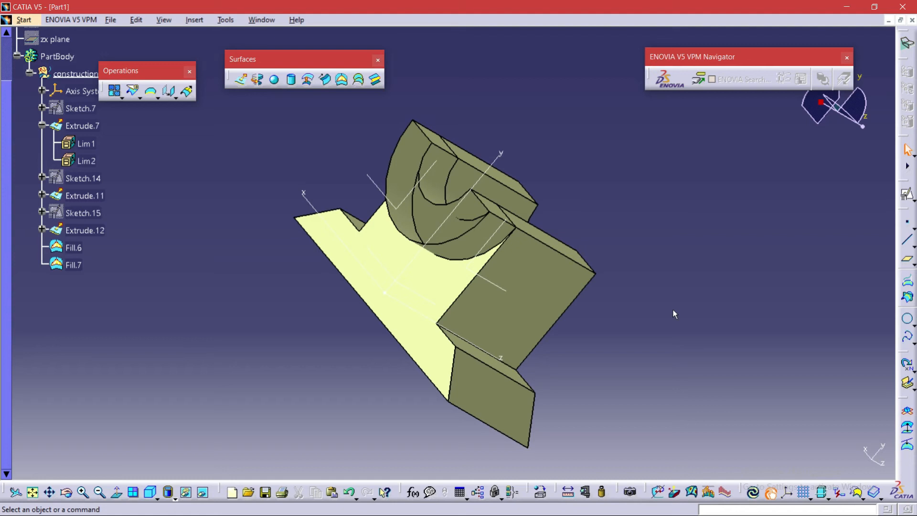
middle_click_drag(462, 193, 667, 208)
scroll(117, 320, "up", 3)
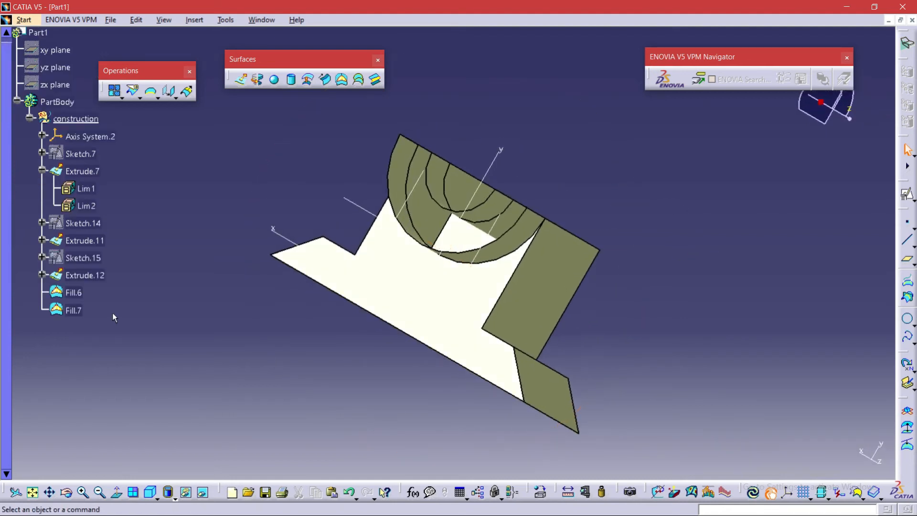
Join Fill.7, Fill.6, Extrude.12, Extrude.11 and Extrude.7 into one surface.
left_click_drag(114, 334, 40, 172)
left_click(72, 310)
left_click(73, 293, "ctrl")
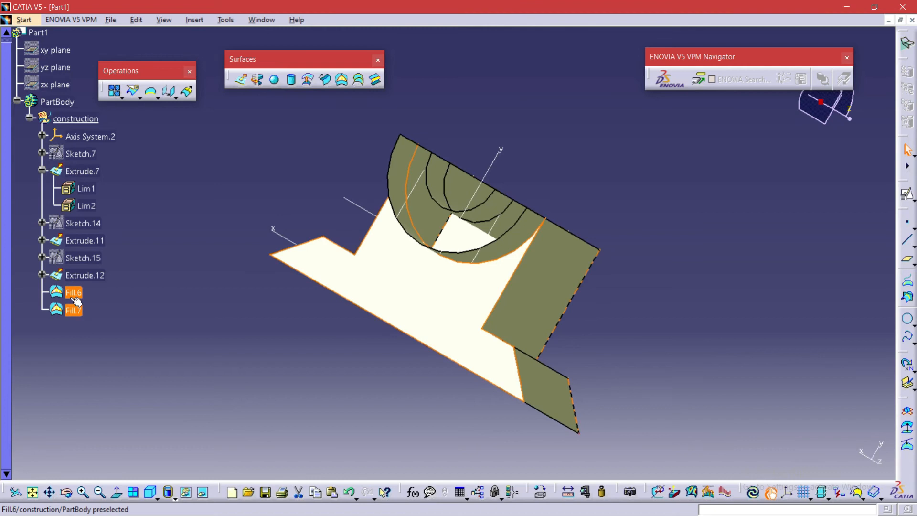
left_click(154, 279)
left_click(114, 90)
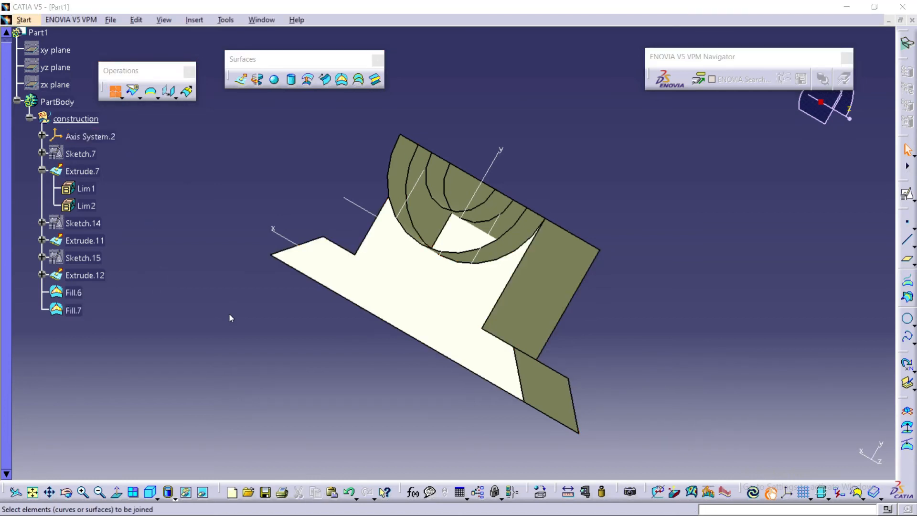
left_click(73, 310)
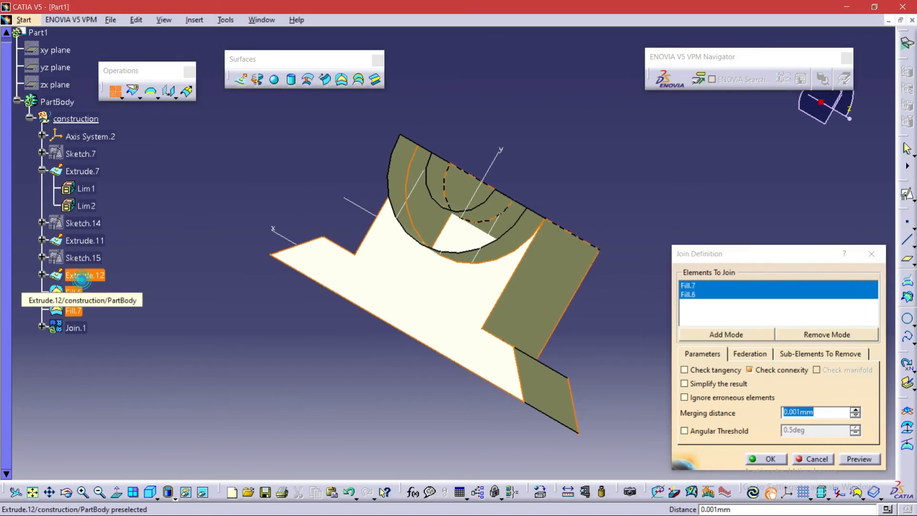
left_click(84, 277)
left_click(81, 240)
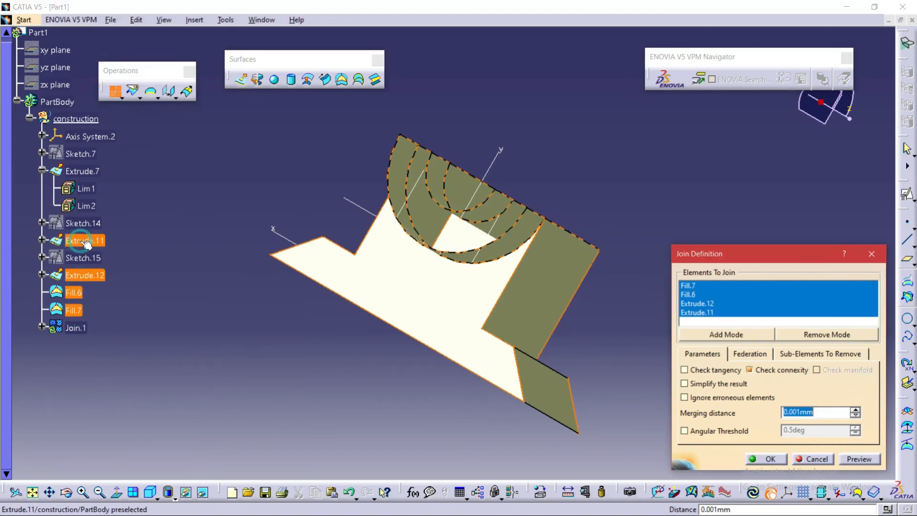
left_click(87, 175)
left_click(773, 458)
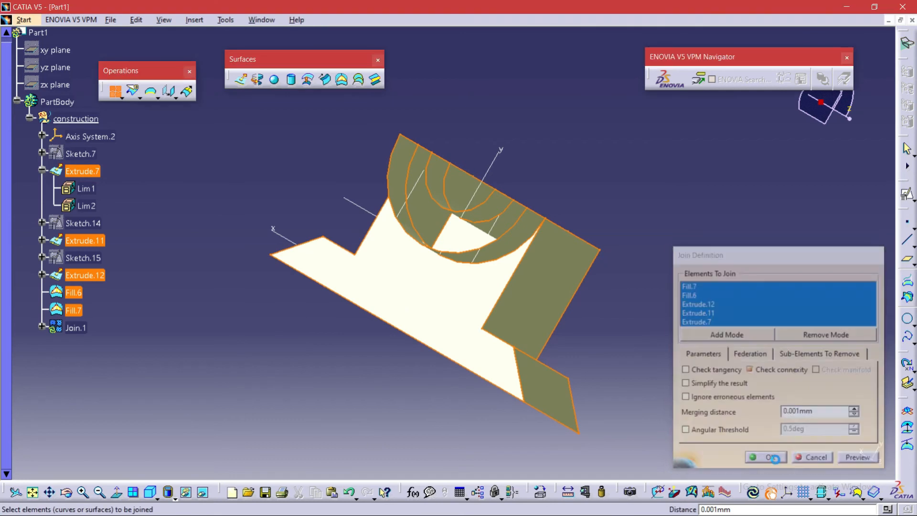
Switch to the Part Design workbench.
middle_click_drag(651, 350, 633, 377)
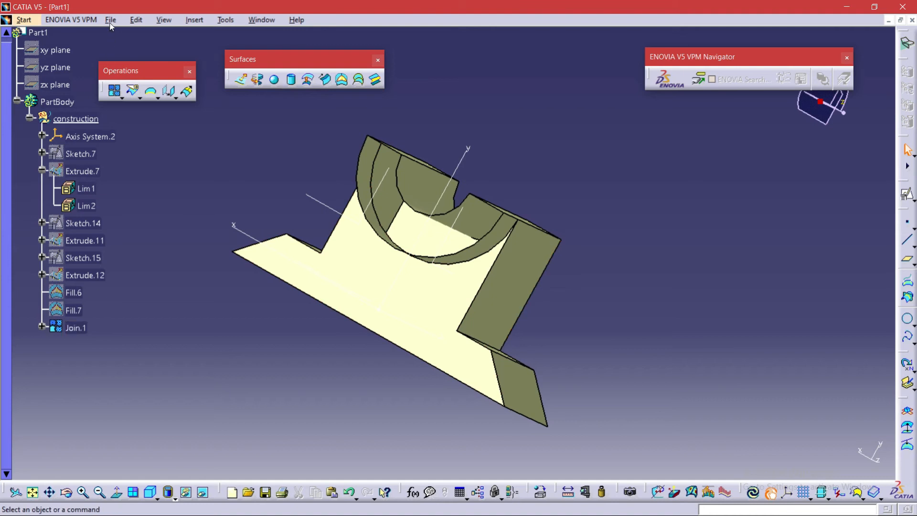
left_click(24, 20)
mouse_move(60, 46)
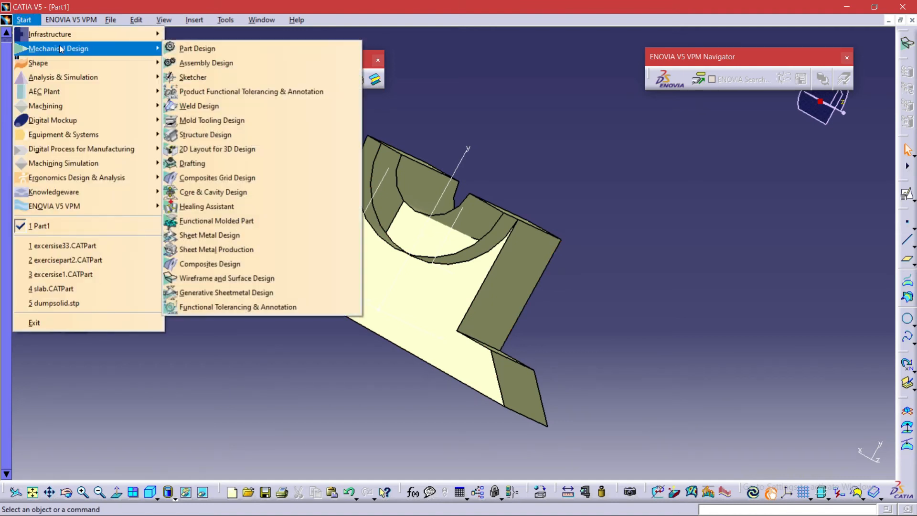
left_click(182, 48)
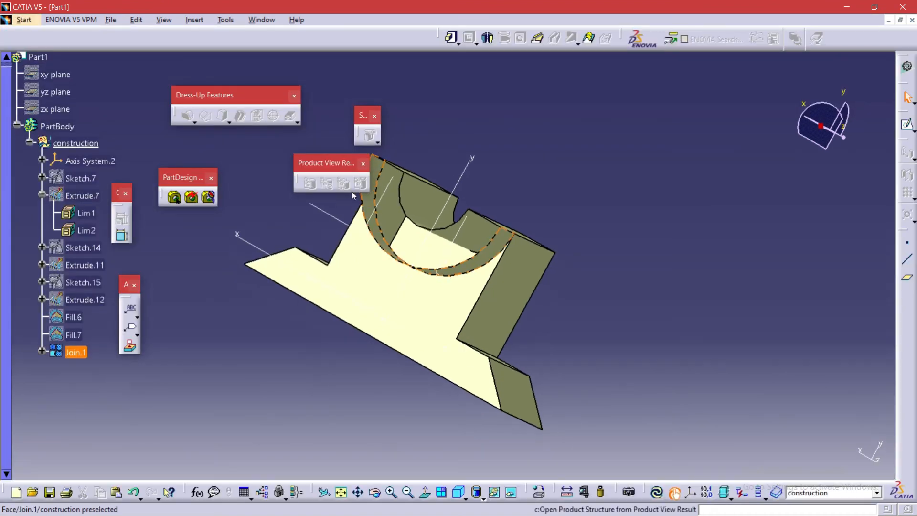
Close the joined surface Join.1 into a solid with Close Surface.
middle_click_drag(611, 241, 658, 262)
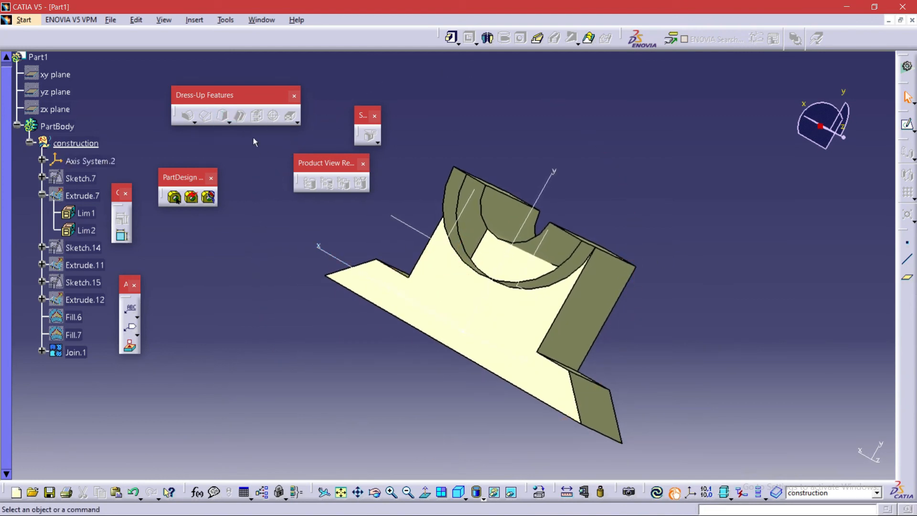
left_click(378, 143)
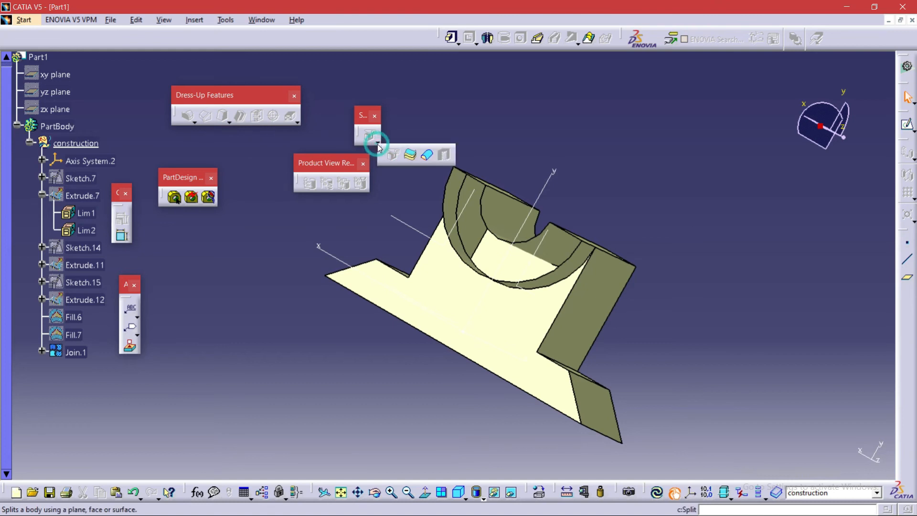
left_click(426, 158)
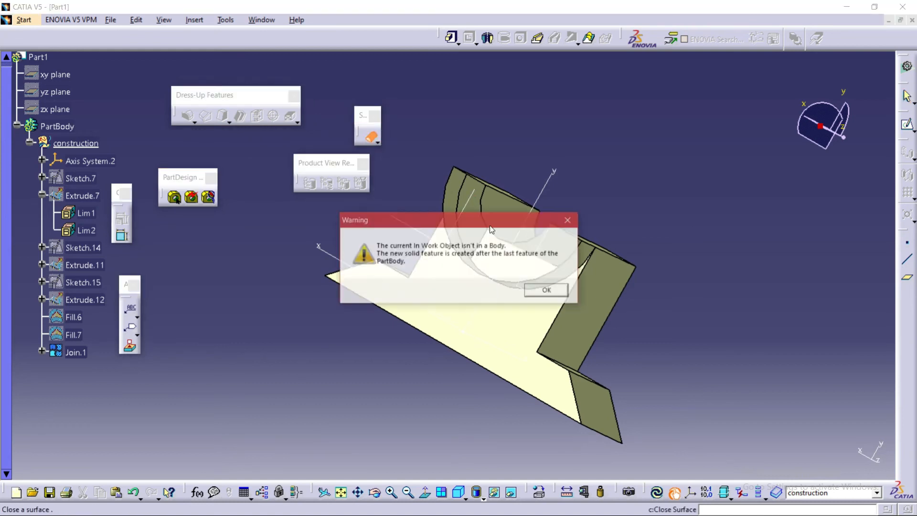
left_click(548, 291)
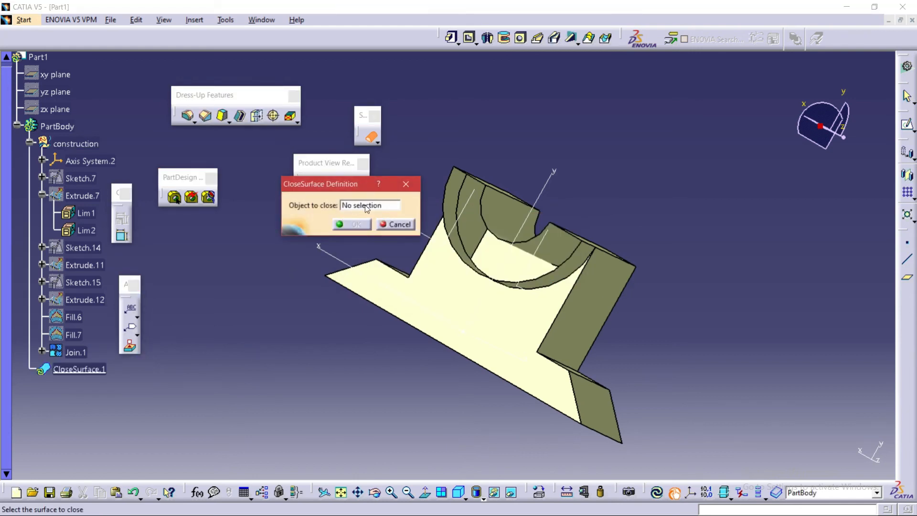
left_click(87, 370)
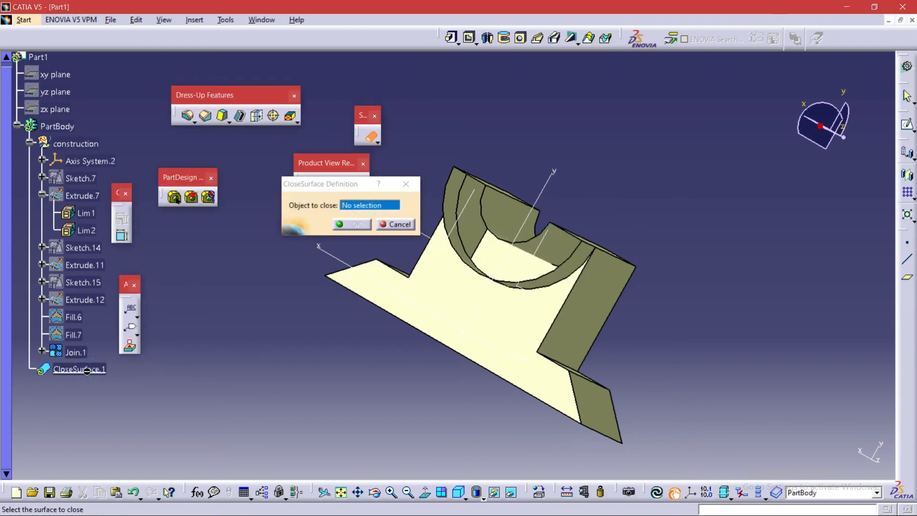
left_click(440, 298)
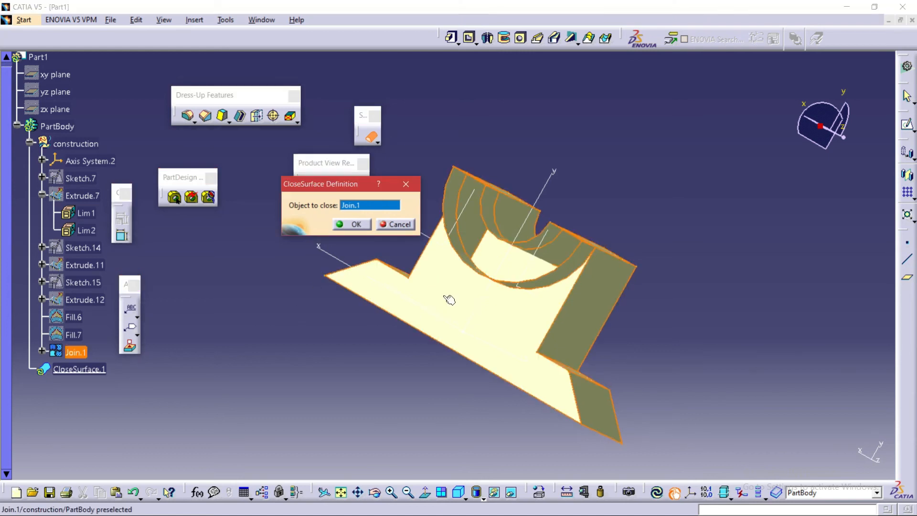
left_click(356, 224)
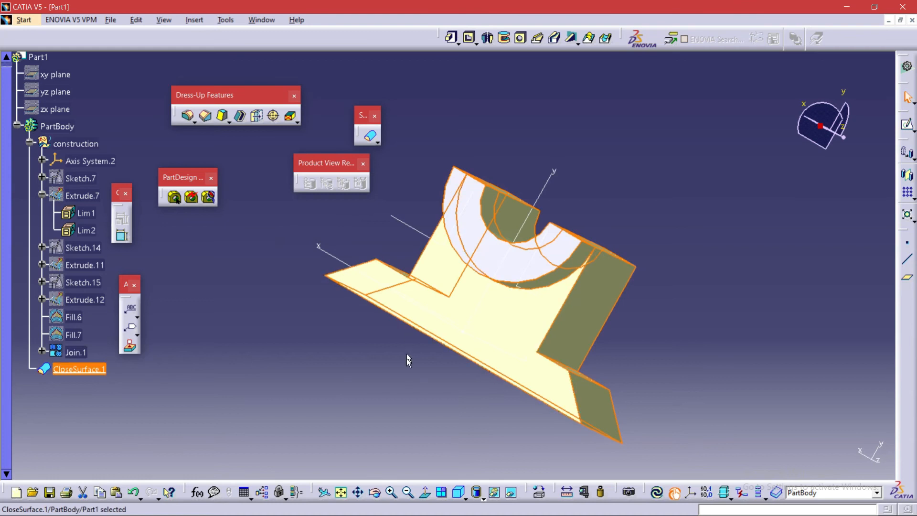
Hide Join.1 and inspect the closed solid from several angles.
left_click(684, 327)
middle_click_drag(683, 327, 268, 353)
left_click(83, 352)
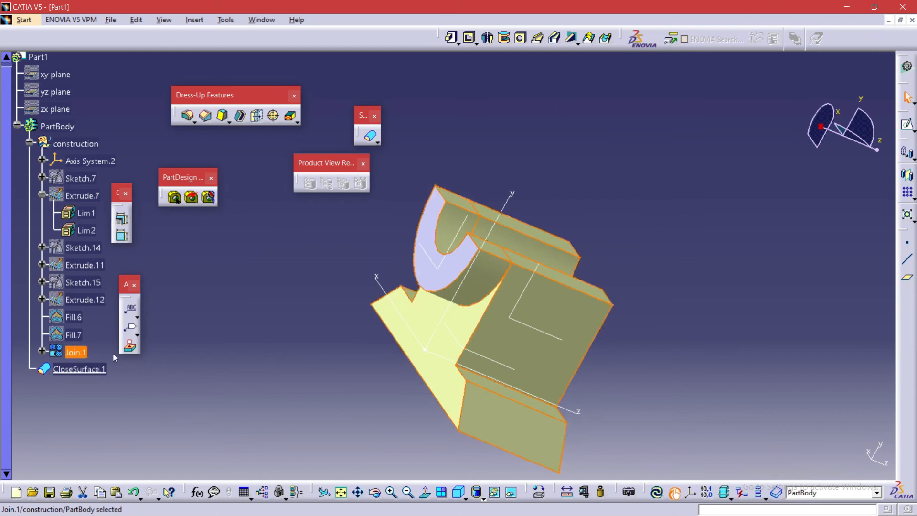
right_click(82, 353)
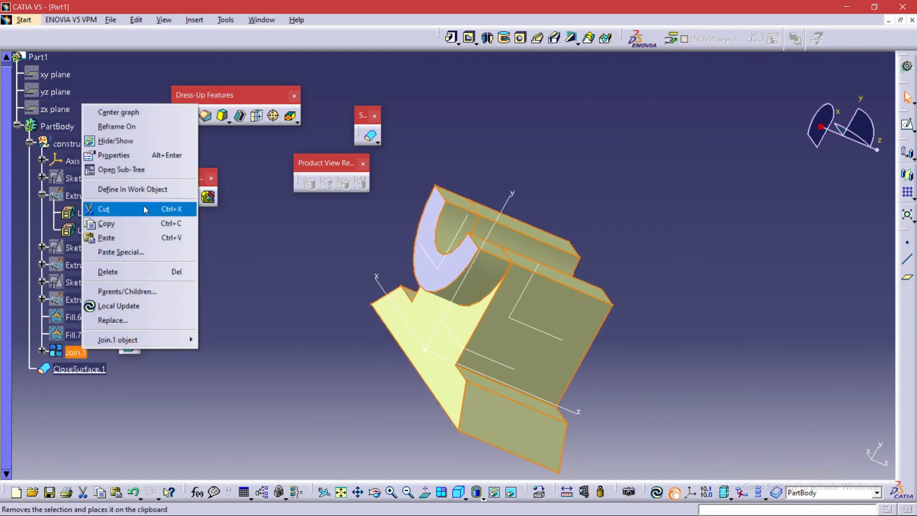
left_click(139, 141)
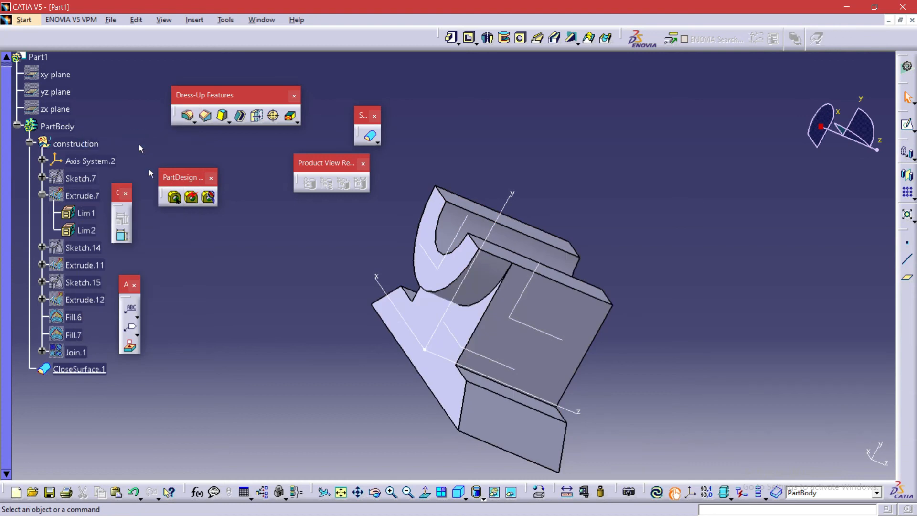
middle_click_drag(648, 340, 552, 403)
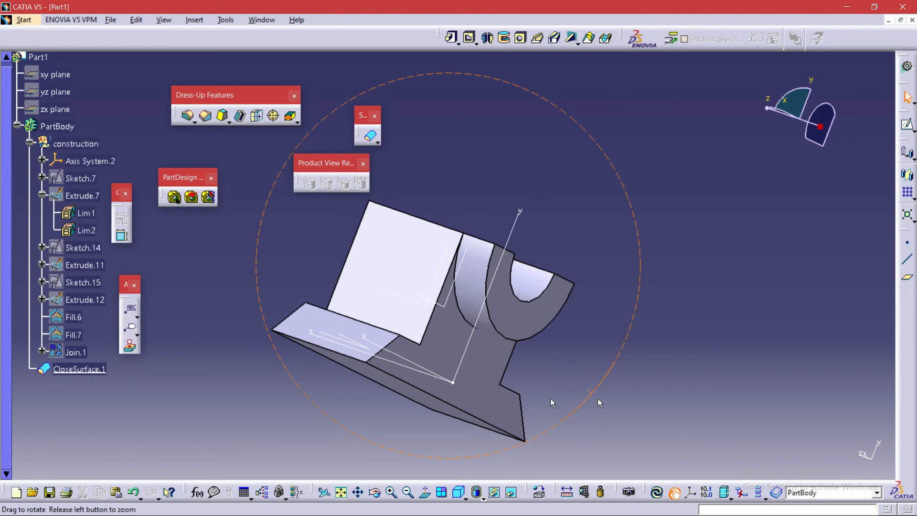
Delete the CloseSurface.1 feature without its exclusive parents and show Join.1 again.
right_click(91, 370)
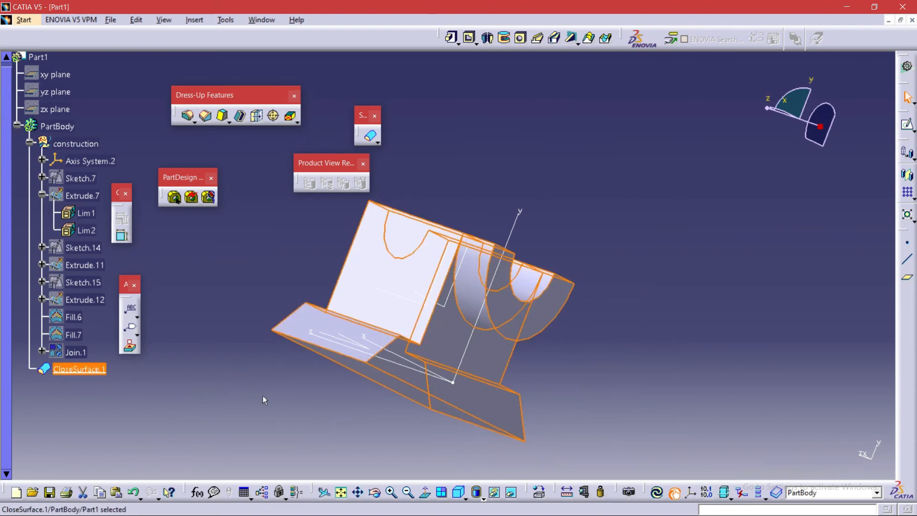
key("Delete")
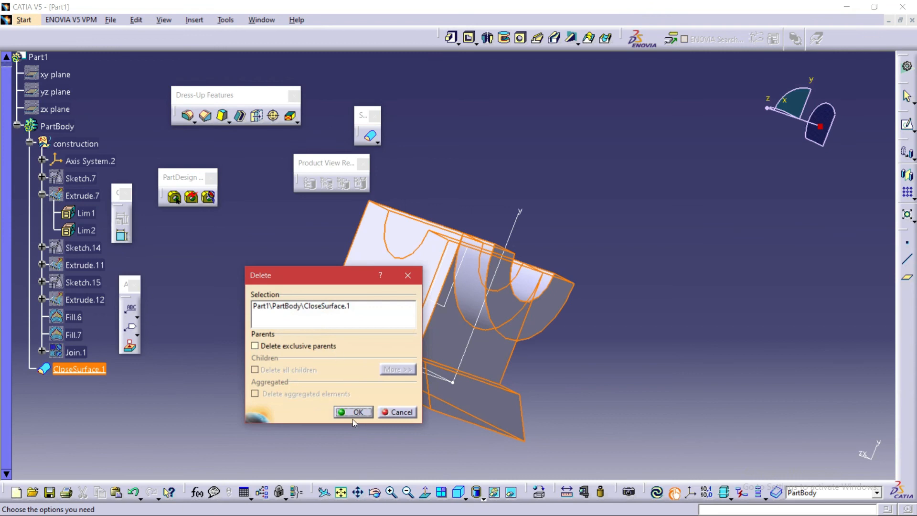
left_click(350, 413)
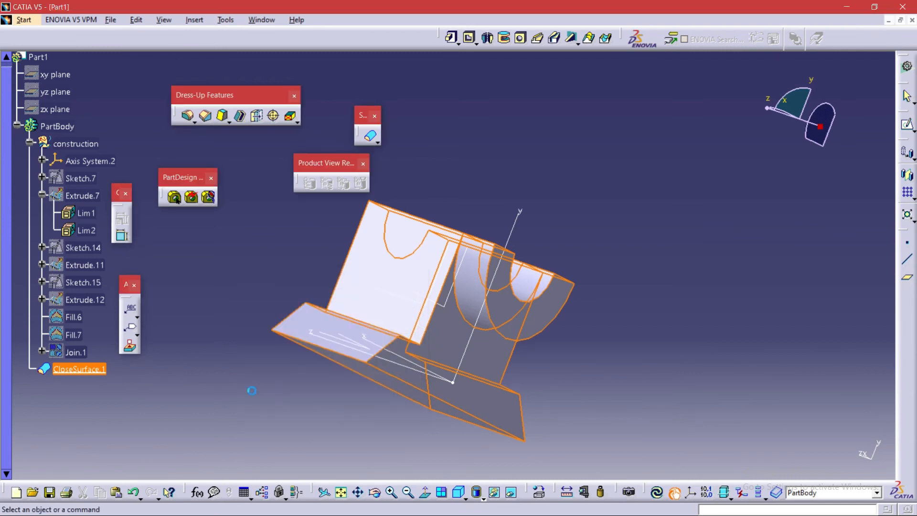
right_click(83, 353)
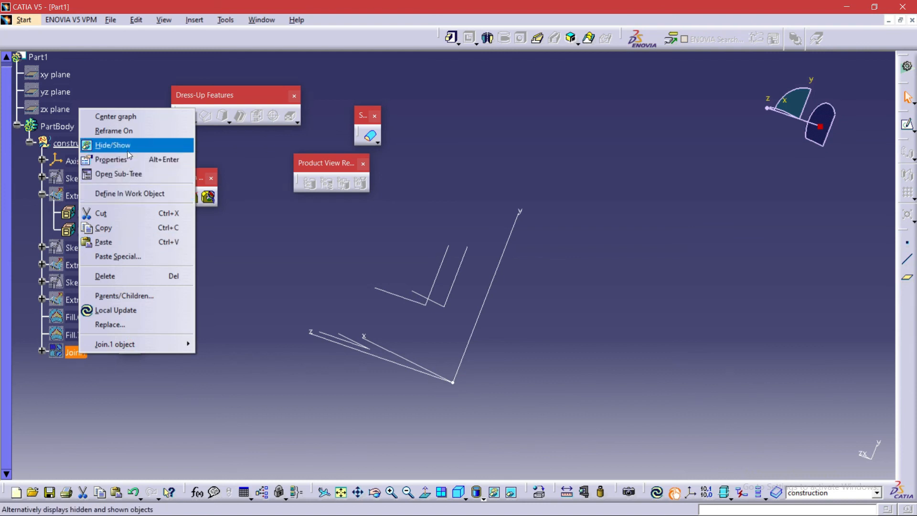
left_click(112, 145)
Thicken the joined surface Join.1 with a first offset of 2 mm and a second offset of 0 mm, previewing it before accepting.
middle_click_drag(632, 213, 414, 198)
left_click(376, 141)
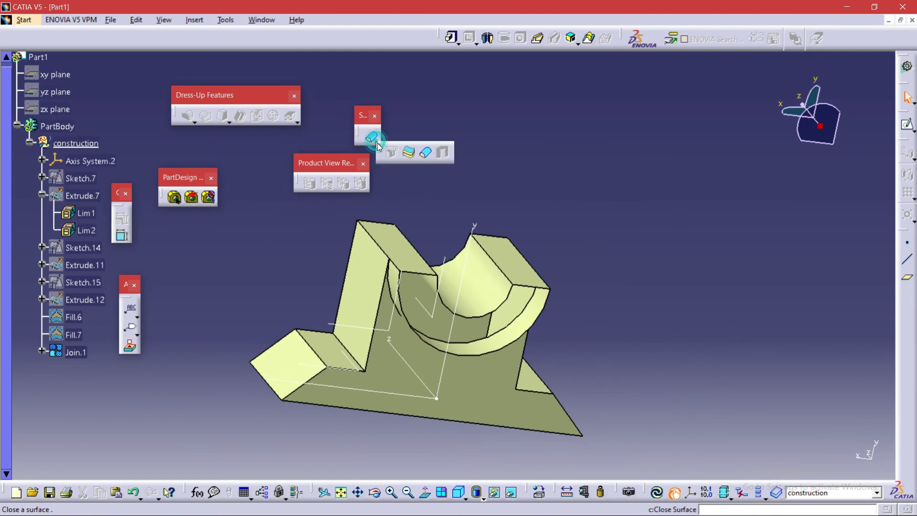
left_click(409, 154)
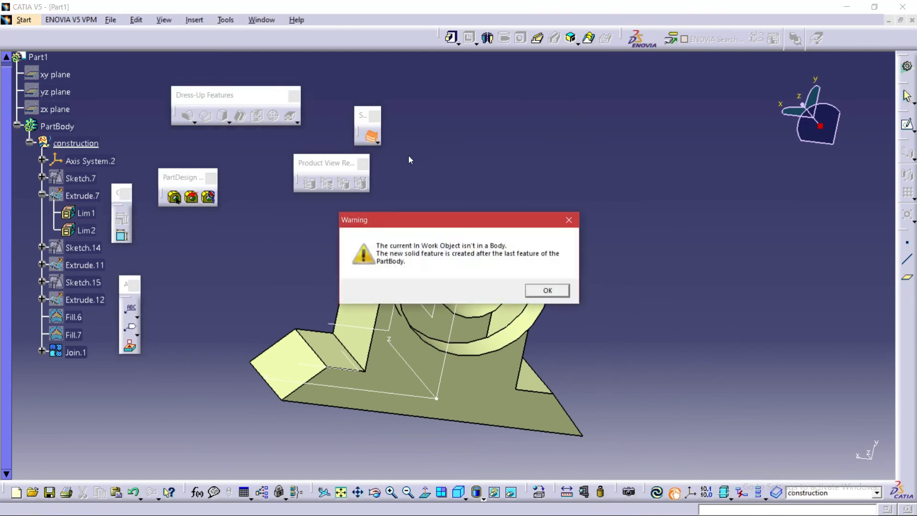
left_click(548, 290)
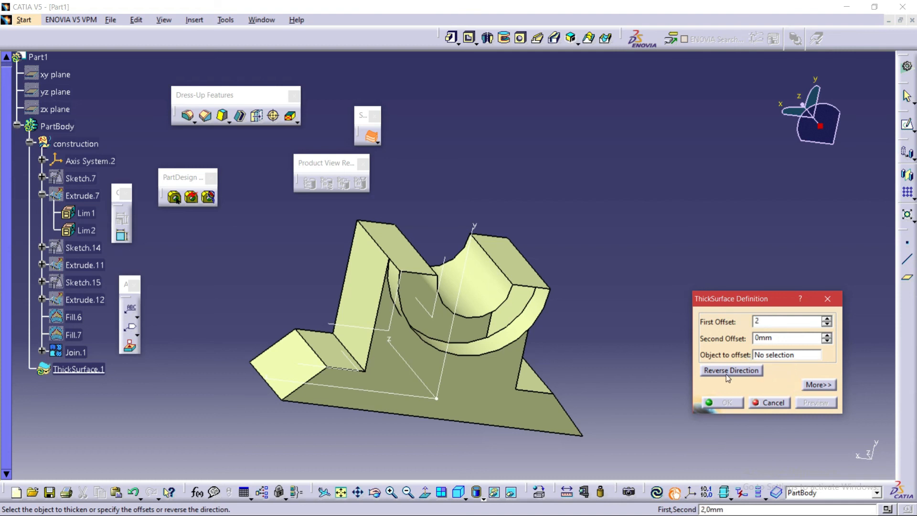
left_click(79, 353)
left_click(78, 353)
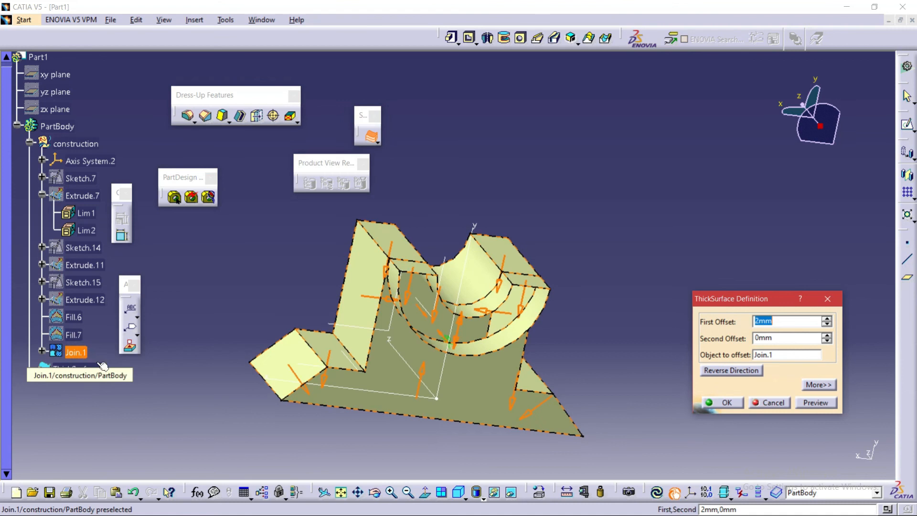
left_click(812, 403)
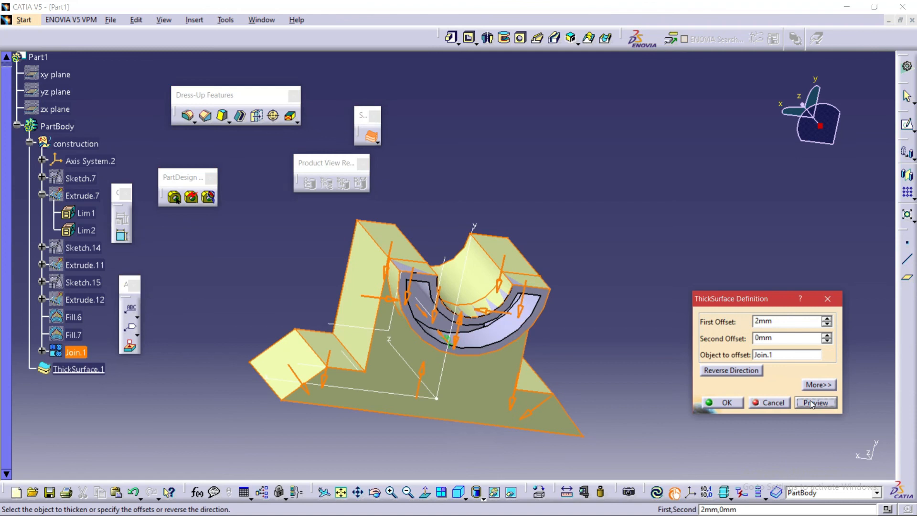
middle_click_drag(623, 397, 531, 313)
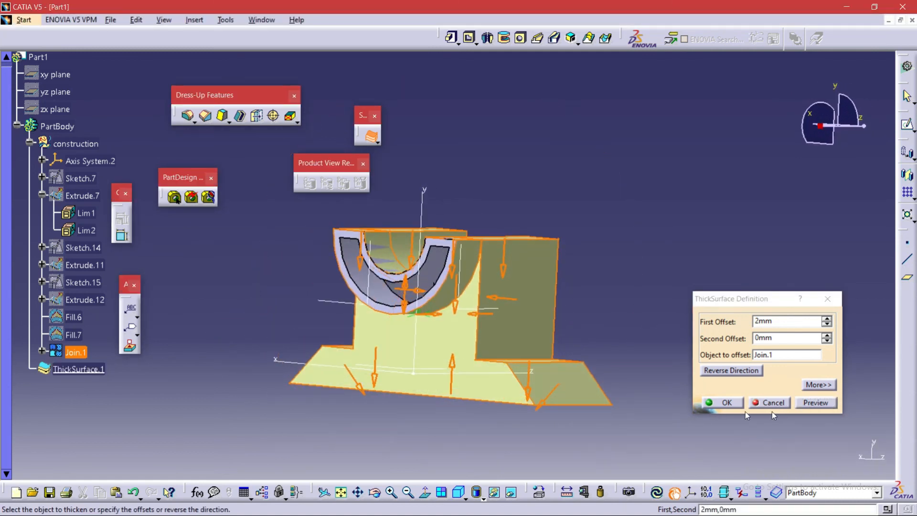
left_click(725, 403)
Hide Join.1 so only the thickened solid is displayed, and view it from the half-ring side.
middle_click_drag(633, 326, 652, 393)
left_click(75, 352)
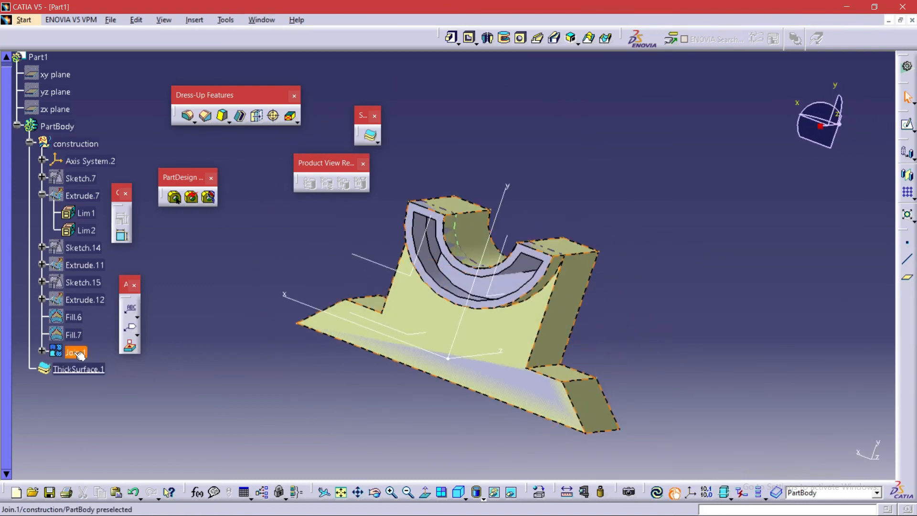
right_click(76, 353)
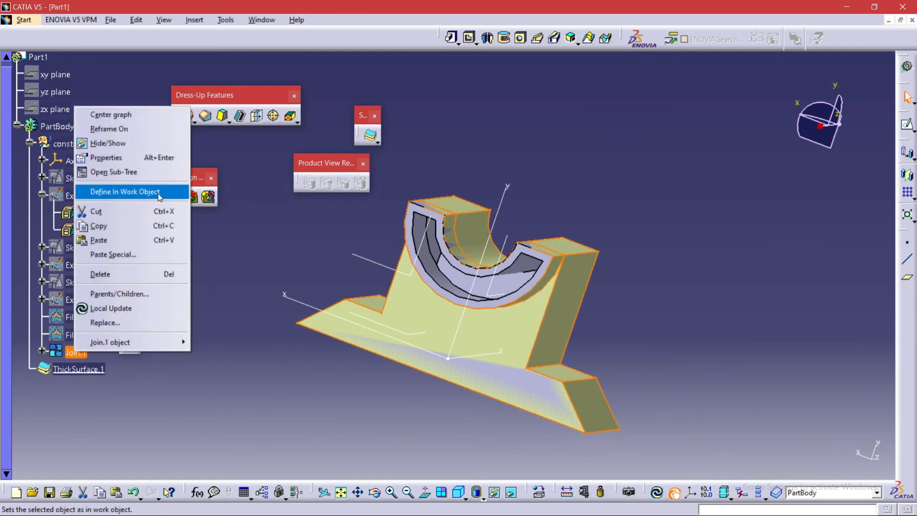
left_click(131, 143)
middle_click_drag(636, 332, 579, 329)
scroll(579, 329, "down", 1)
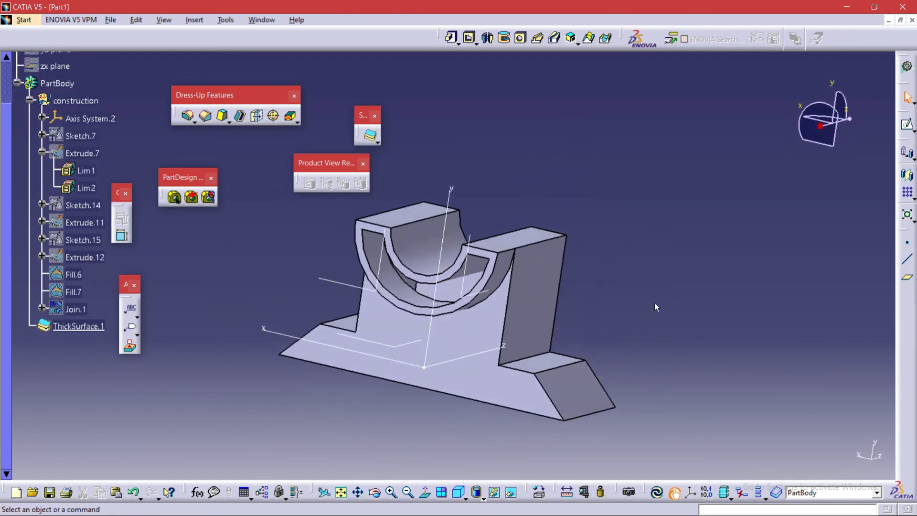